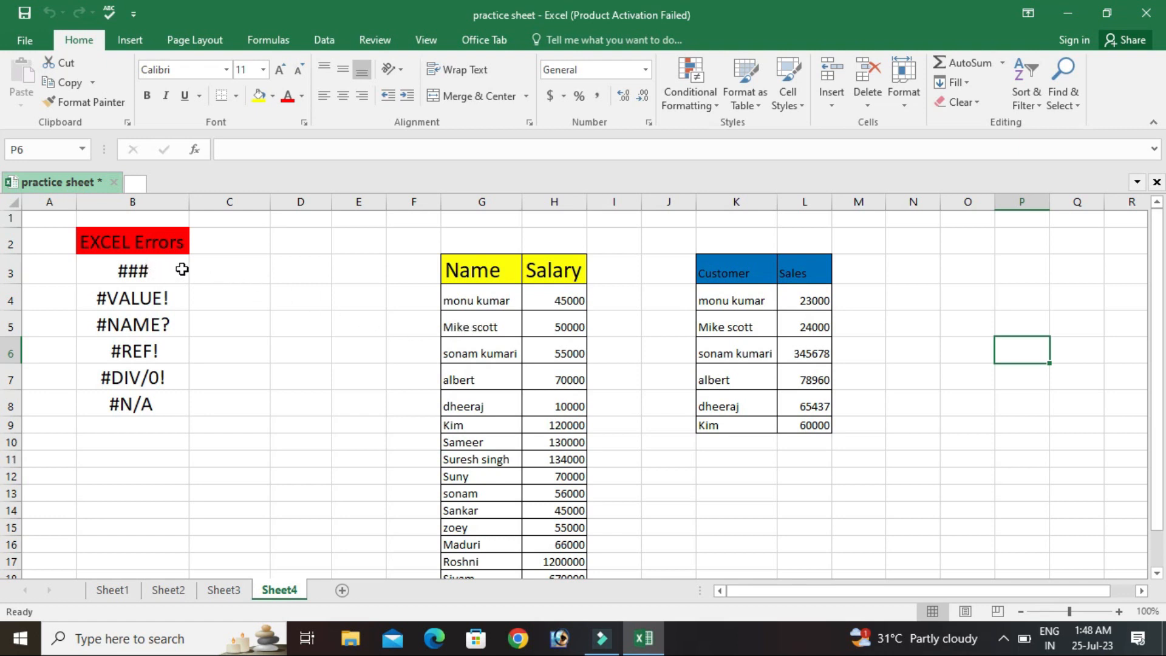
Narrow the Salary column until its numbers no longer fit, and AutoFit it back to its contents
click(549, 274)
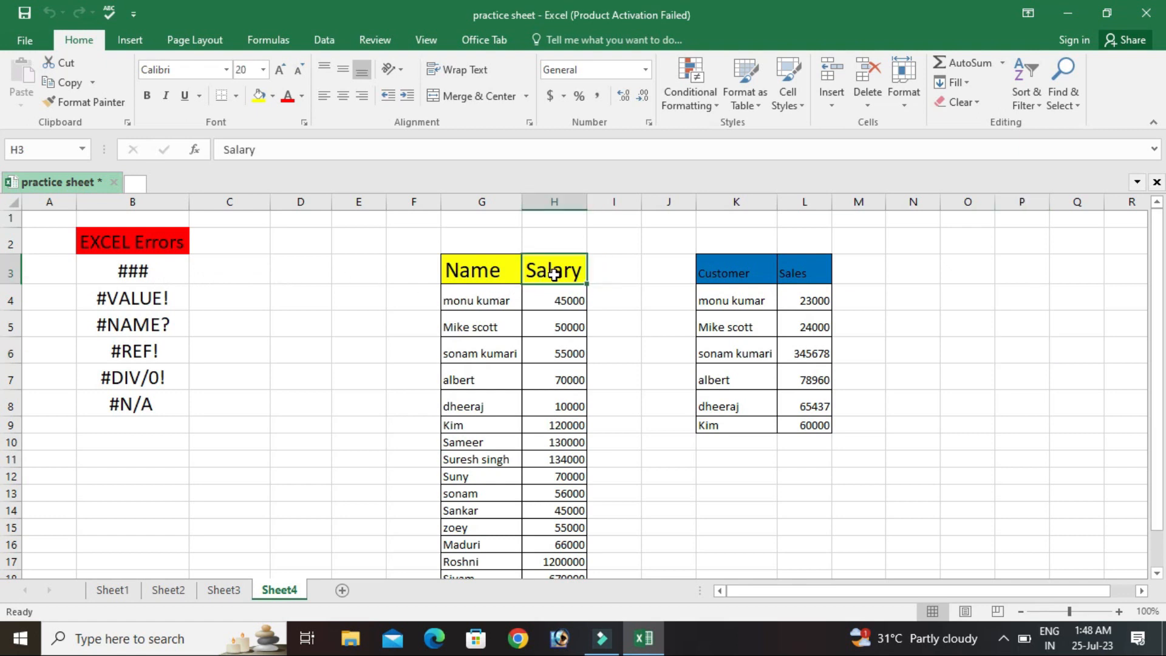
drag(553, 275, 552, 425)
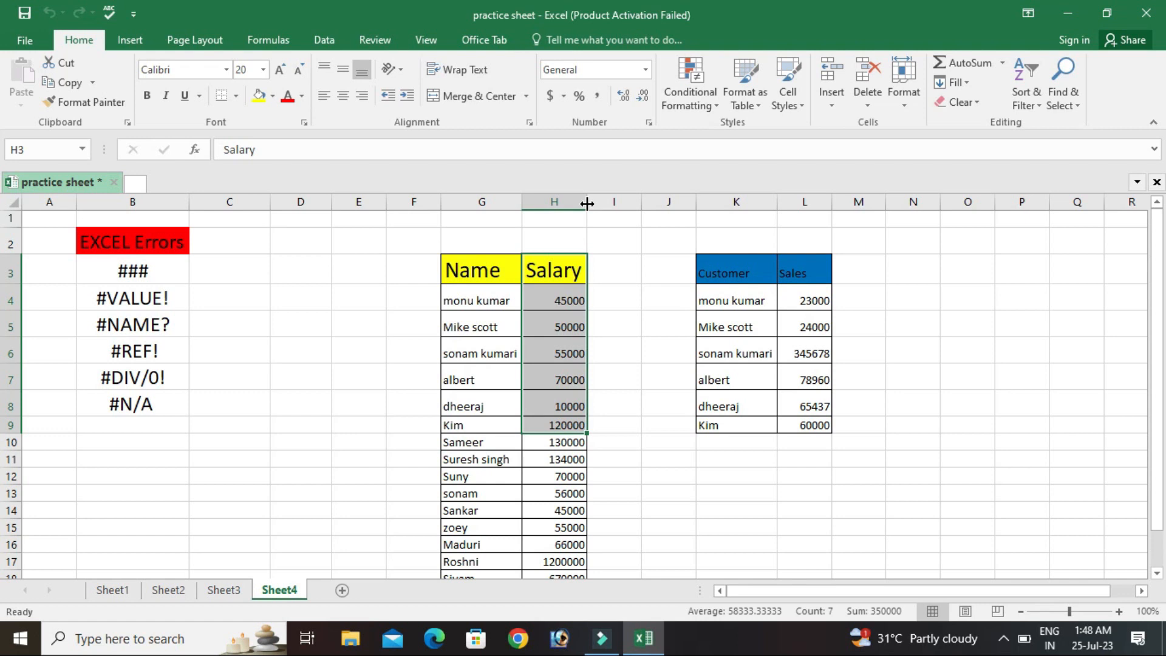
drag(586, 203, 545, 207)
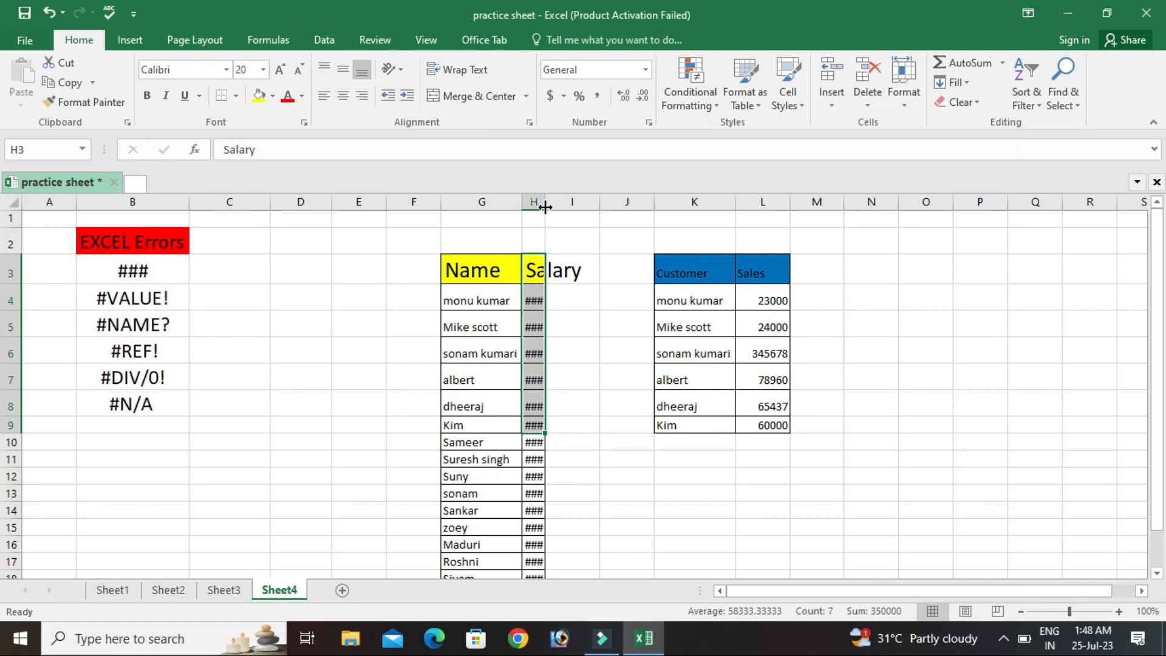
double_click(545, 207)
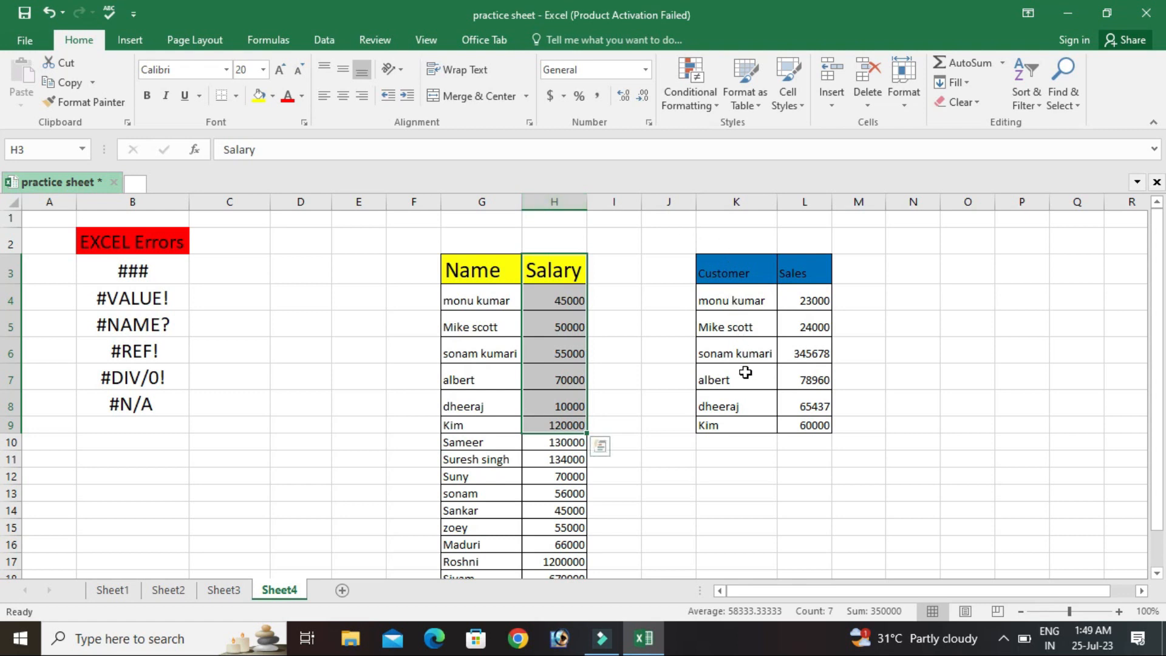
Clear the last year sales values in cells M6 and M8
click(857, 273)
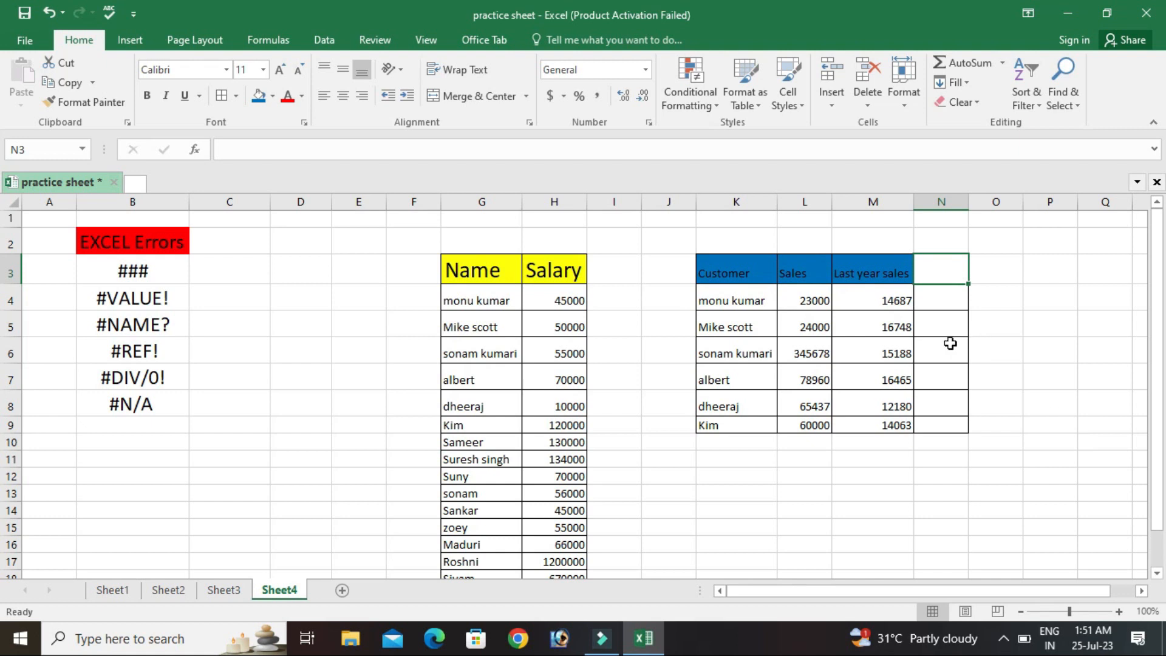
click(891, 353)
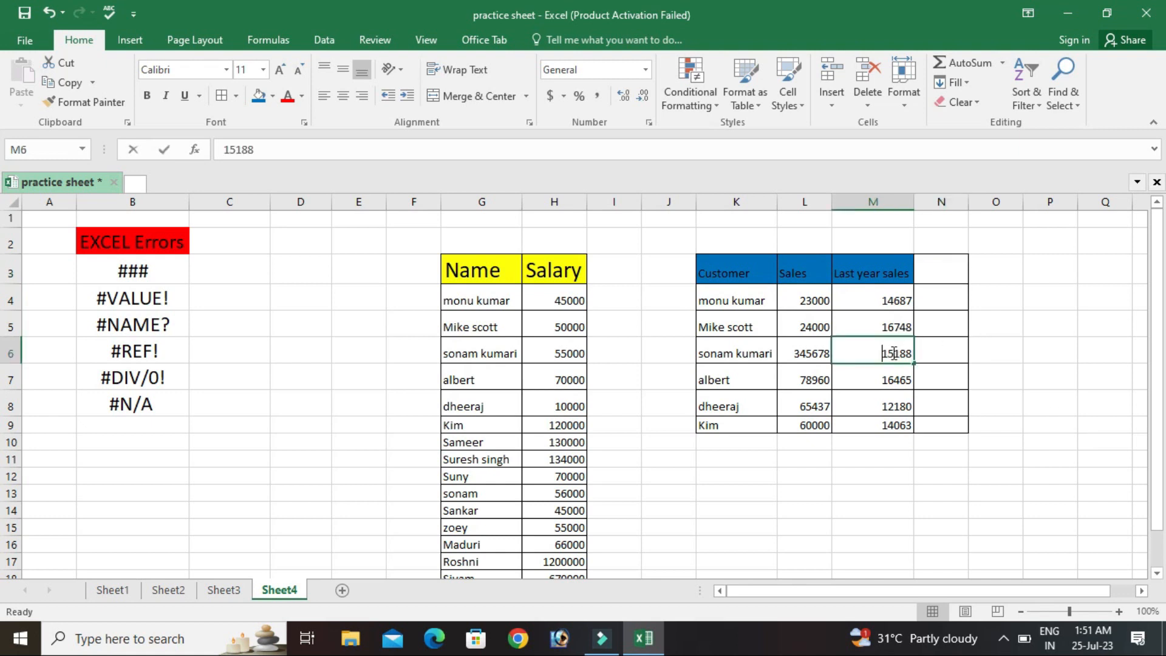
key(BackSpace)
click(891, 411)
key(BackSpace)
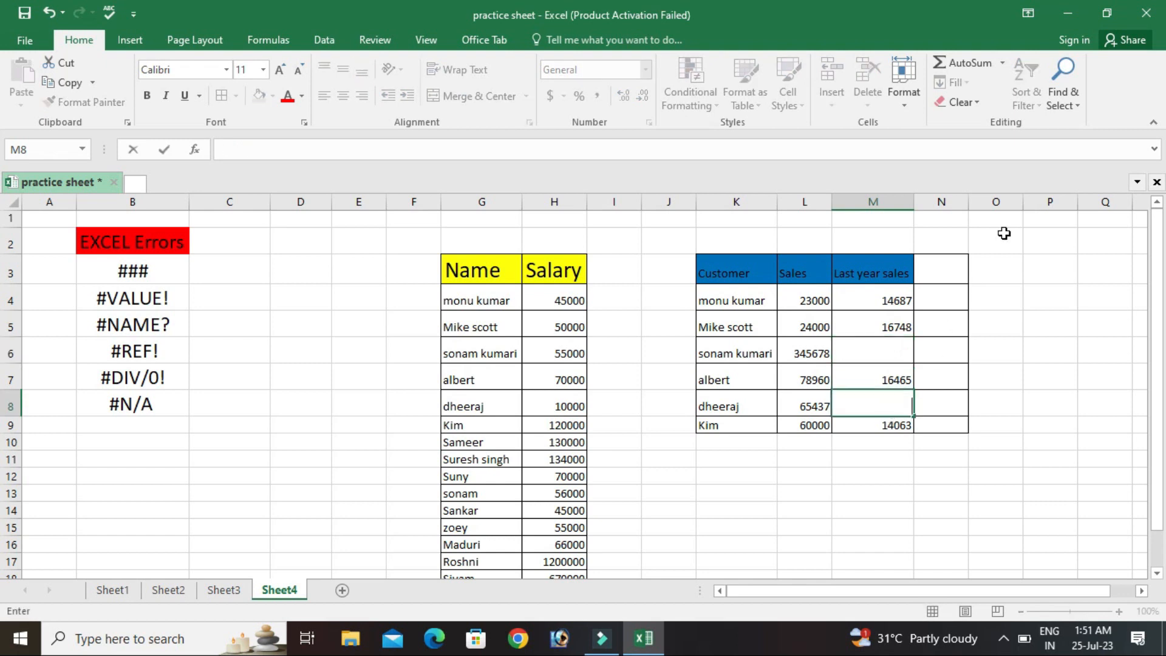
Enter the formula =L4-M4 in cell N4 to subtract last year sales from sales
click(938, 298)
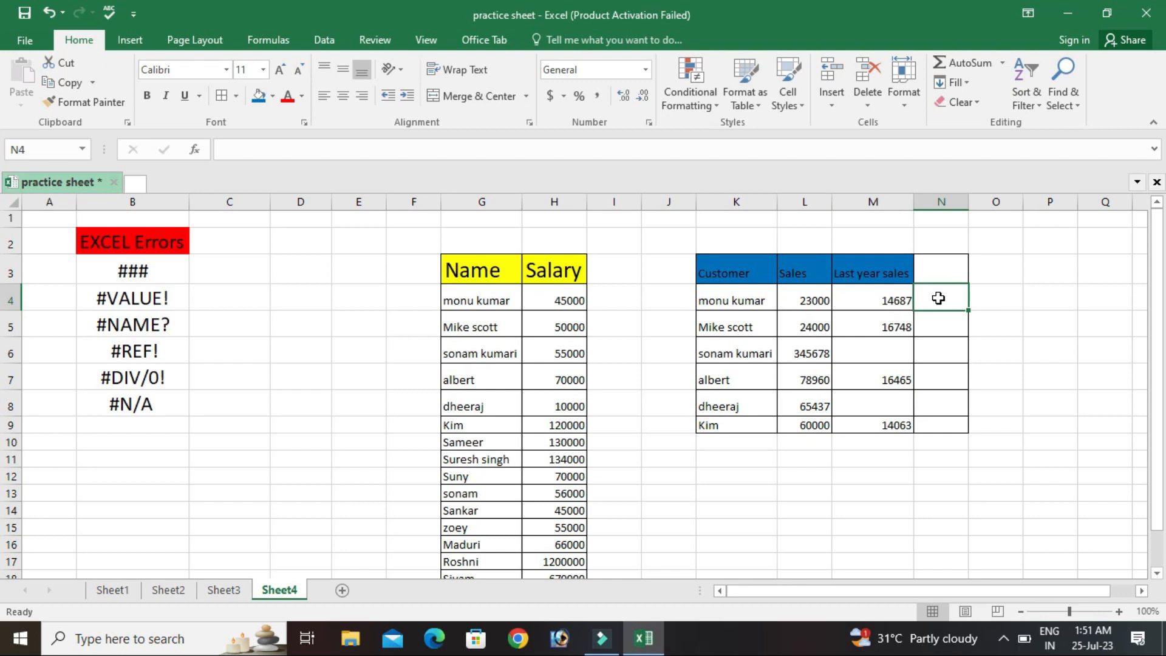
text(=)
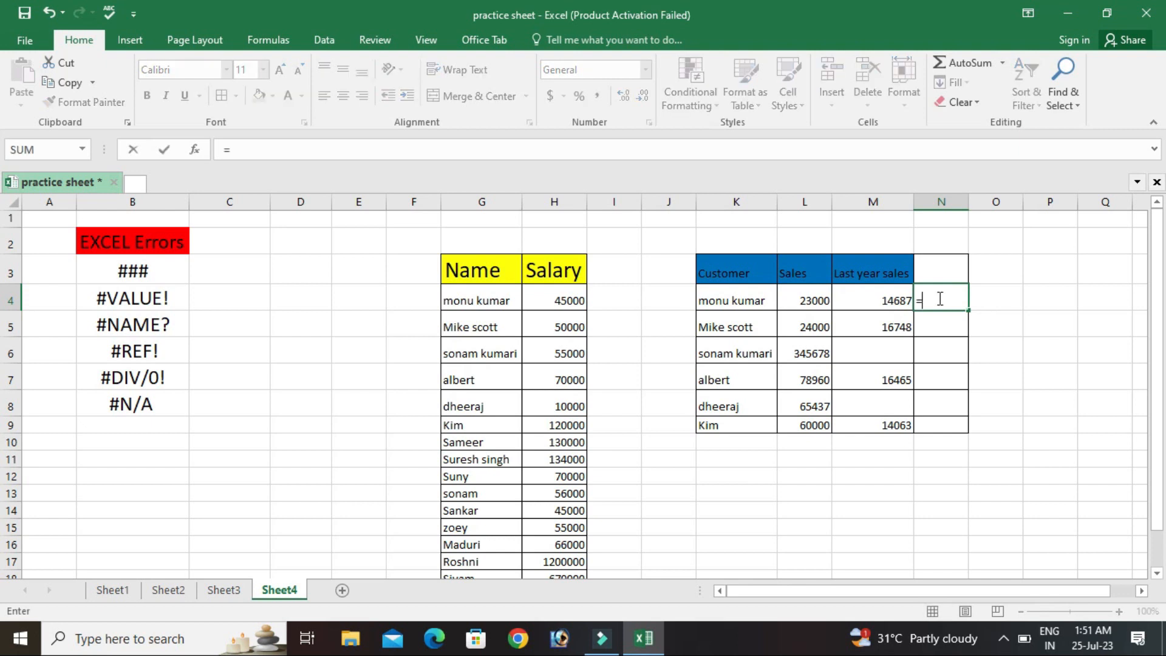
click(807, 295)
text(-)
click(863, 302)
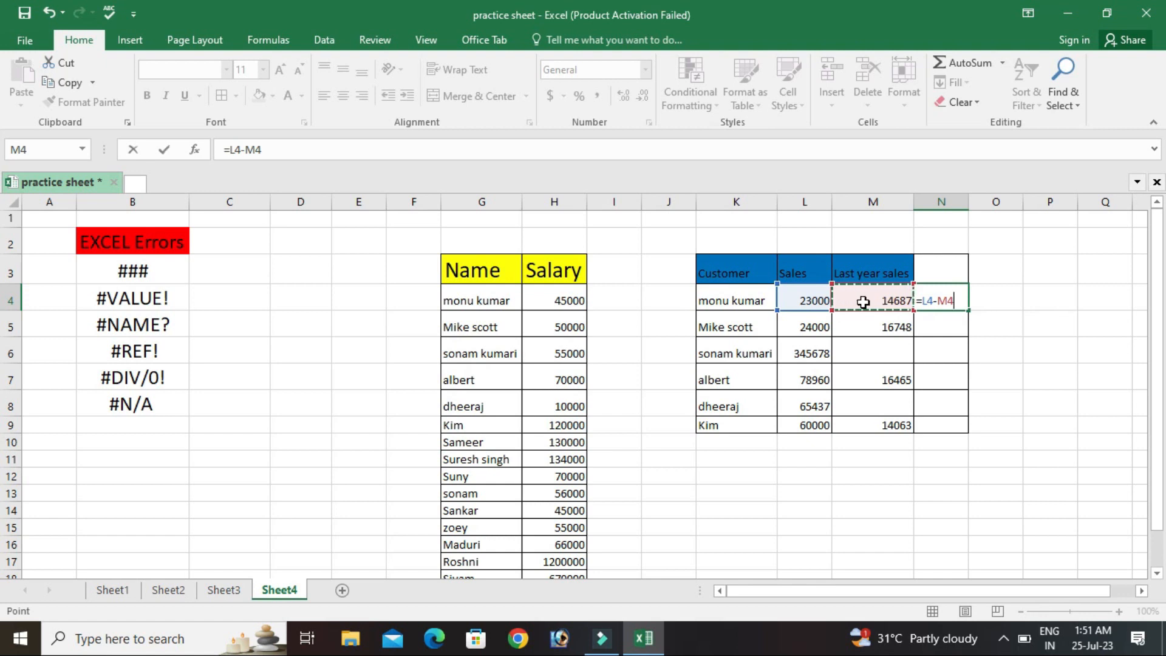
key(Return)
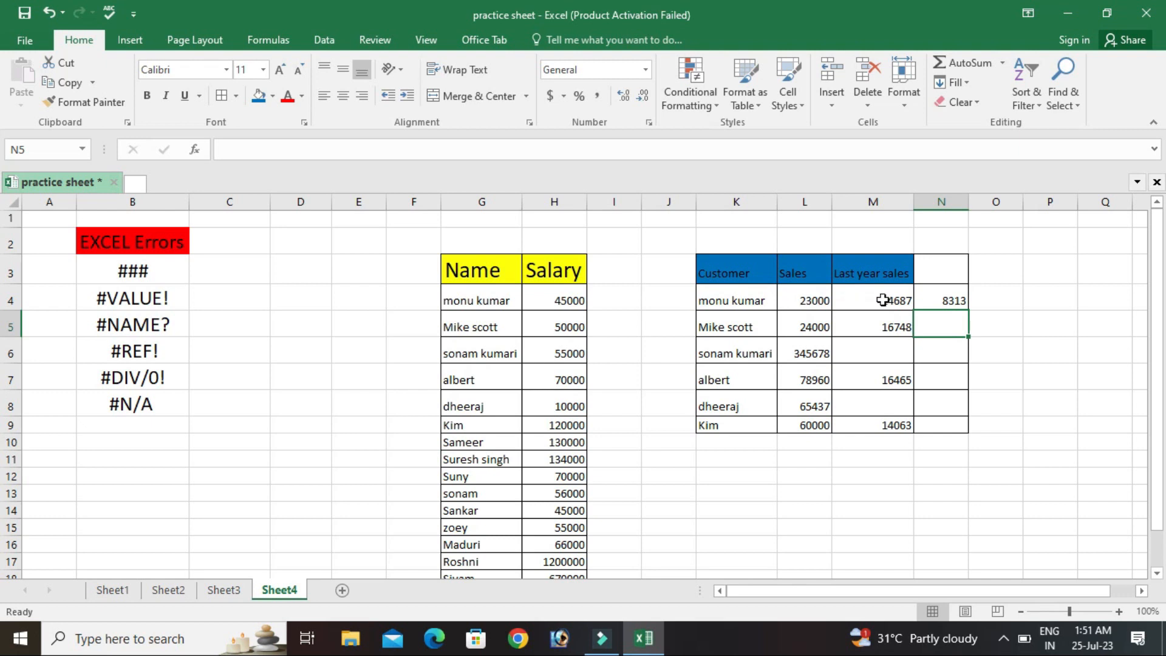
Fill the subtraction formula from N4 down through N9
click(936, 298)
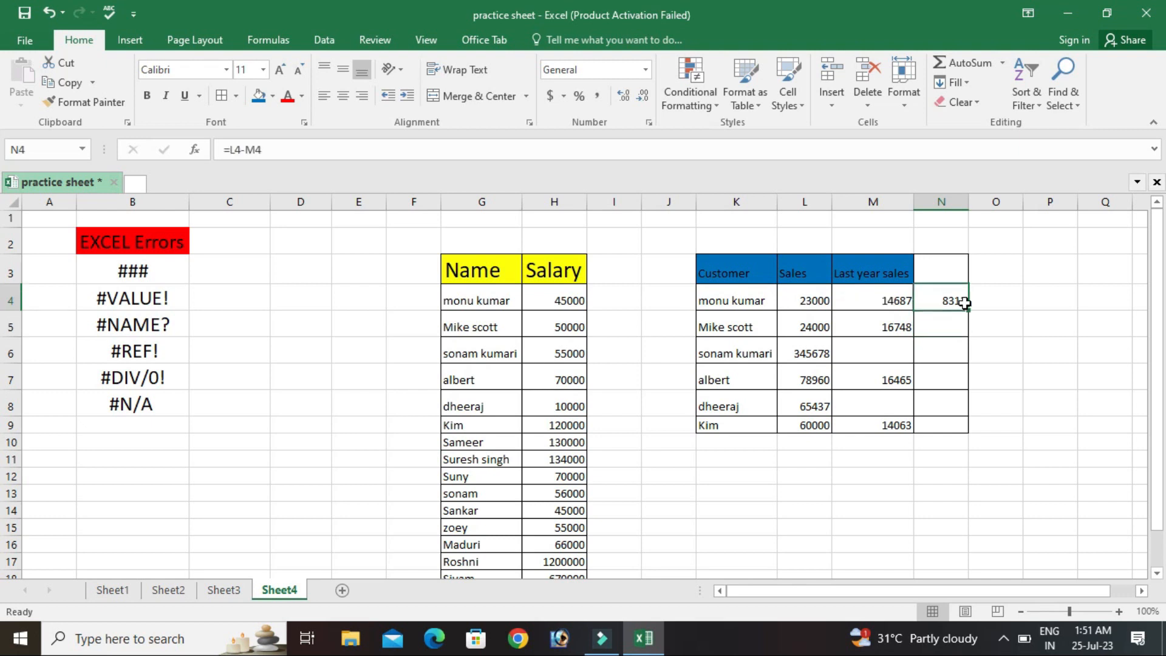
drag(968, 310, 950, 426)
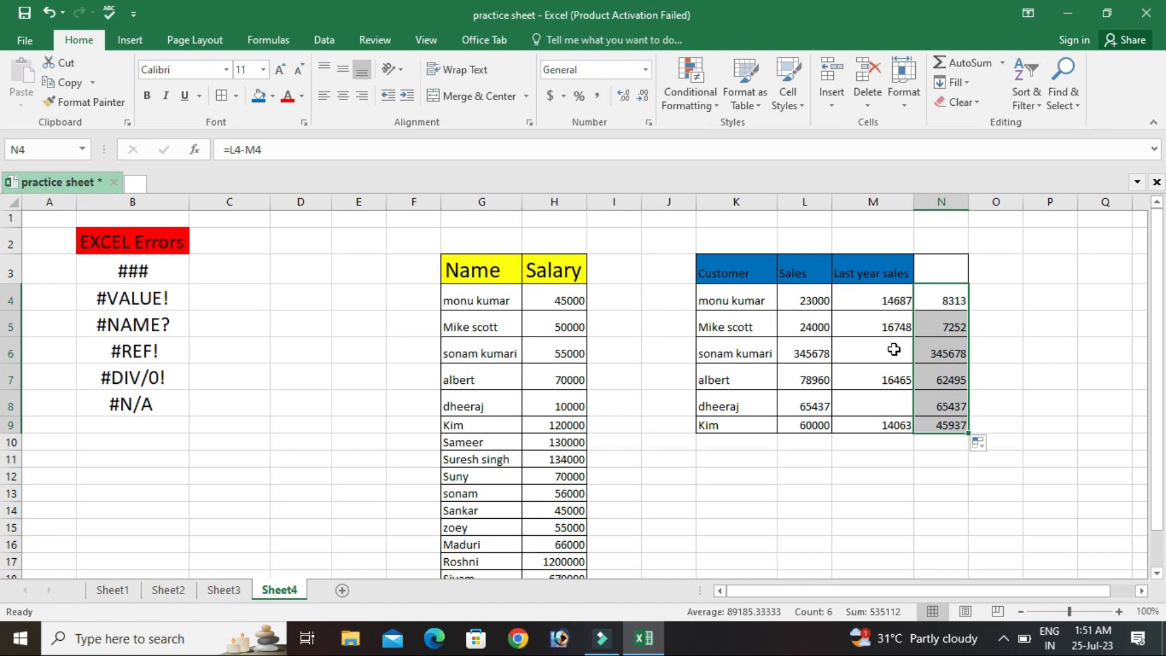
click(945, 353)
click(995, 353)
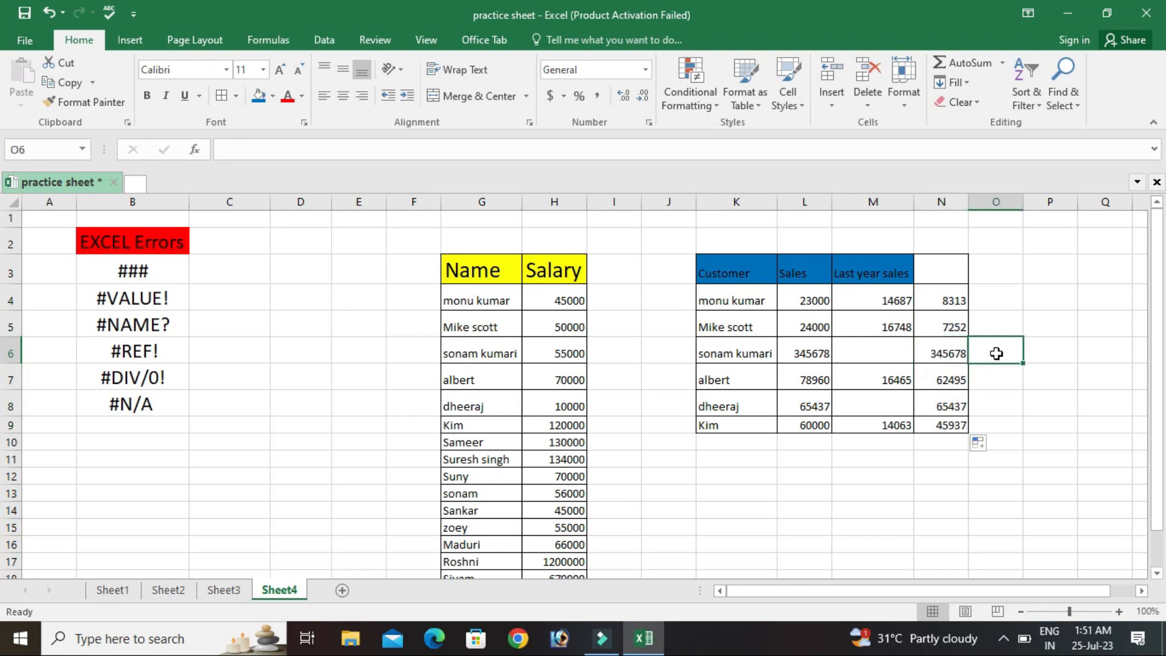
Enter "Data missing" in the empty last year sales cells M6 and M8, and check the formula in N6
click(889, 349)
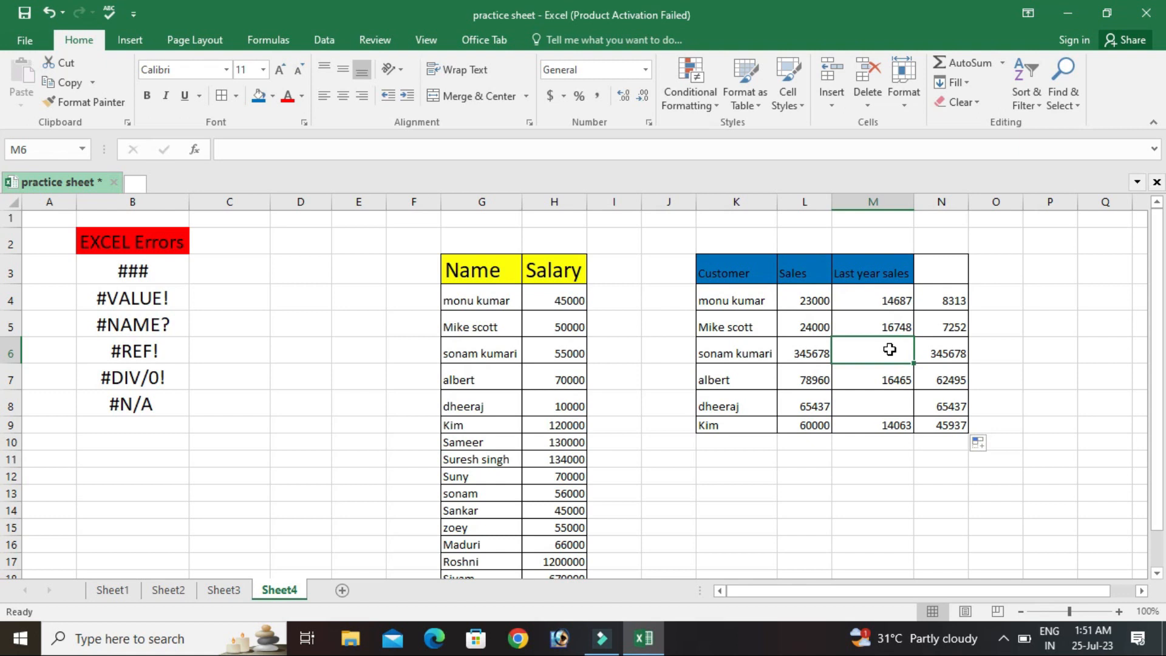
text(Data missing)
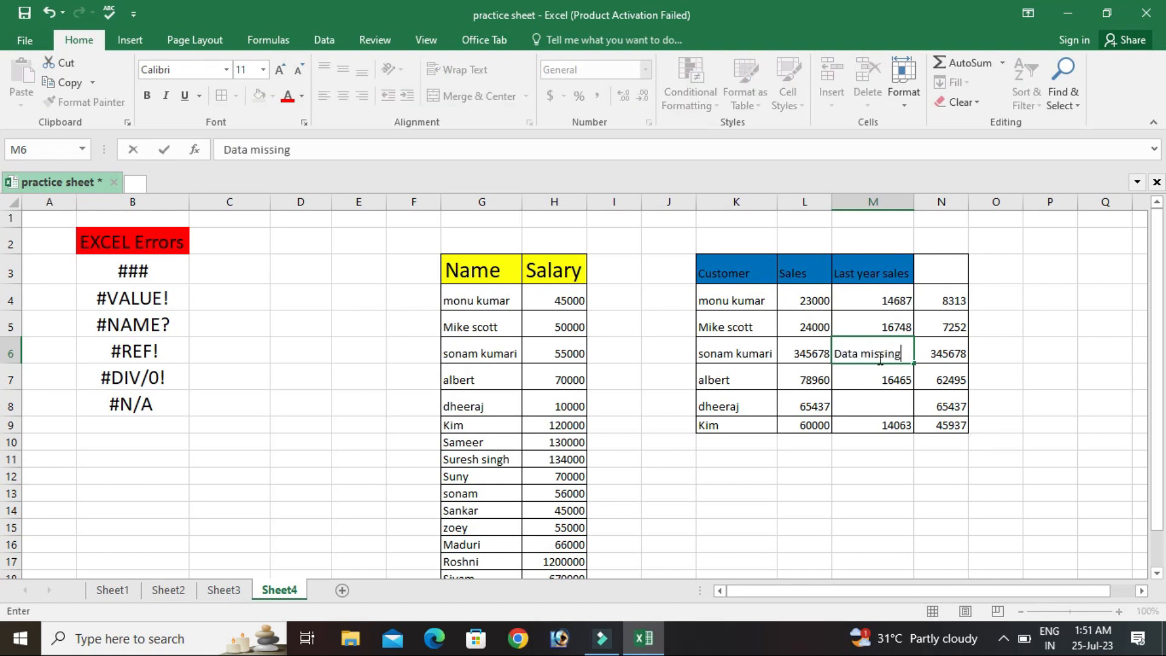
text(Data missing)
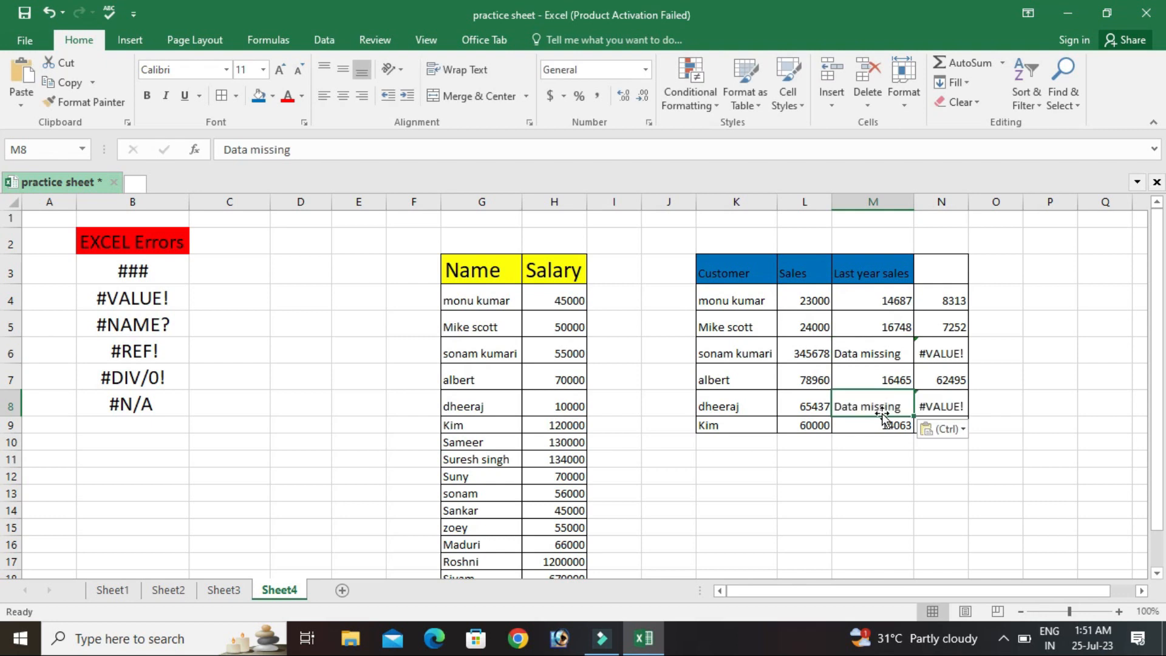
click(1031, 422)
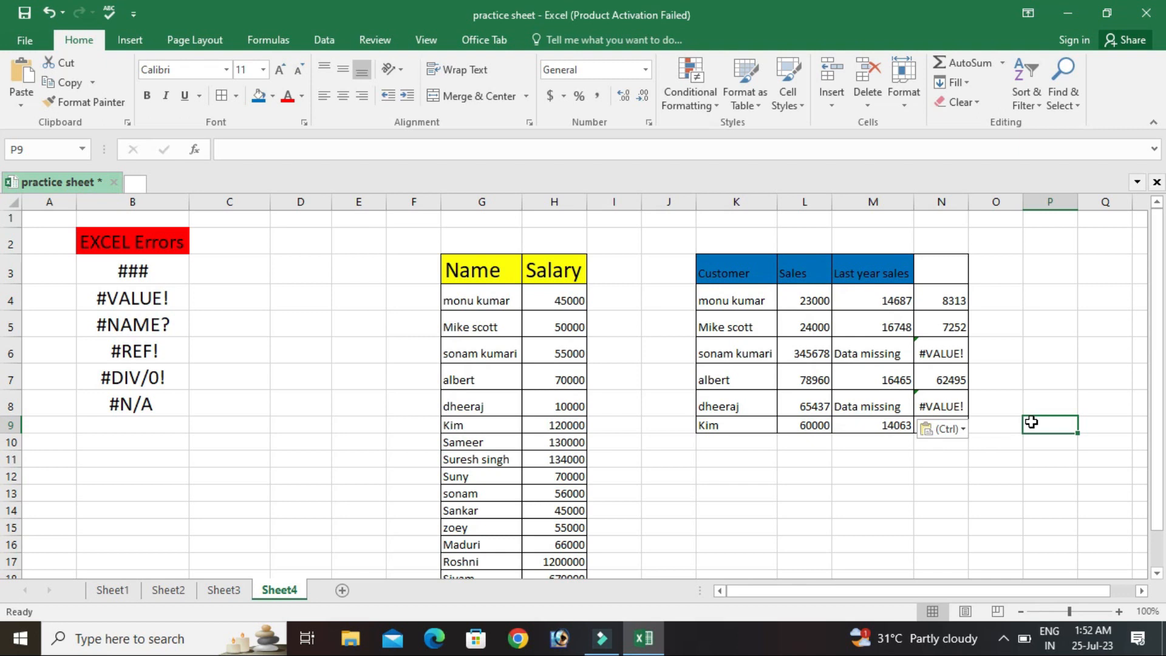
click(948, 357)
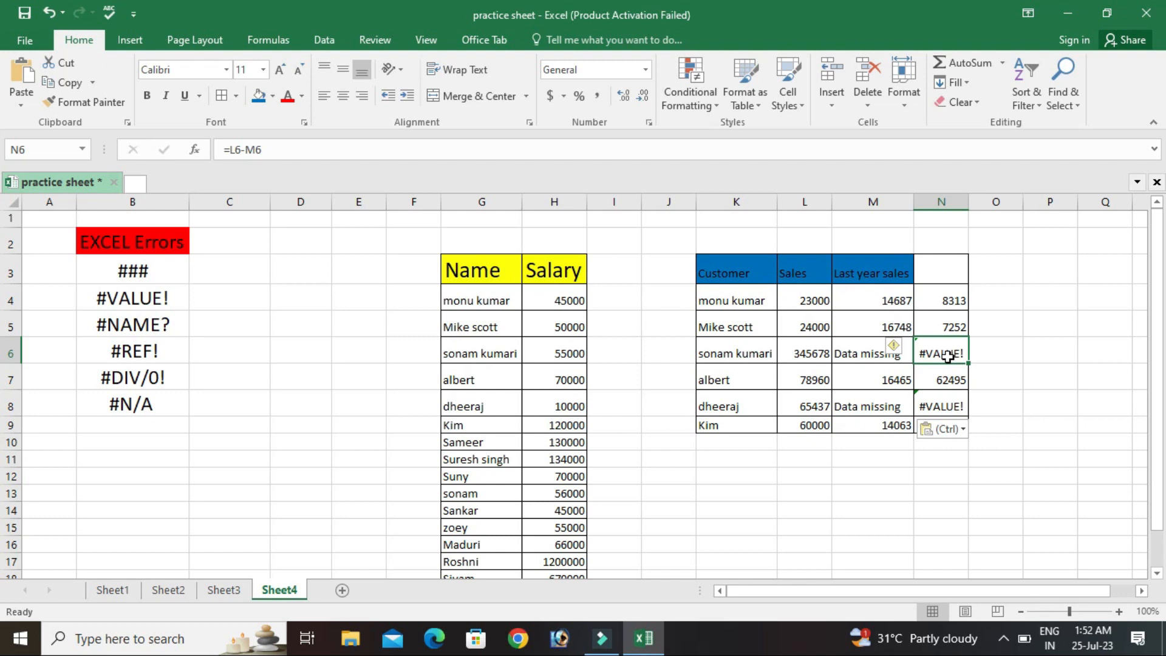
Change the formula in N4 to =L4-SUM(M4)
double_click(940, 296)
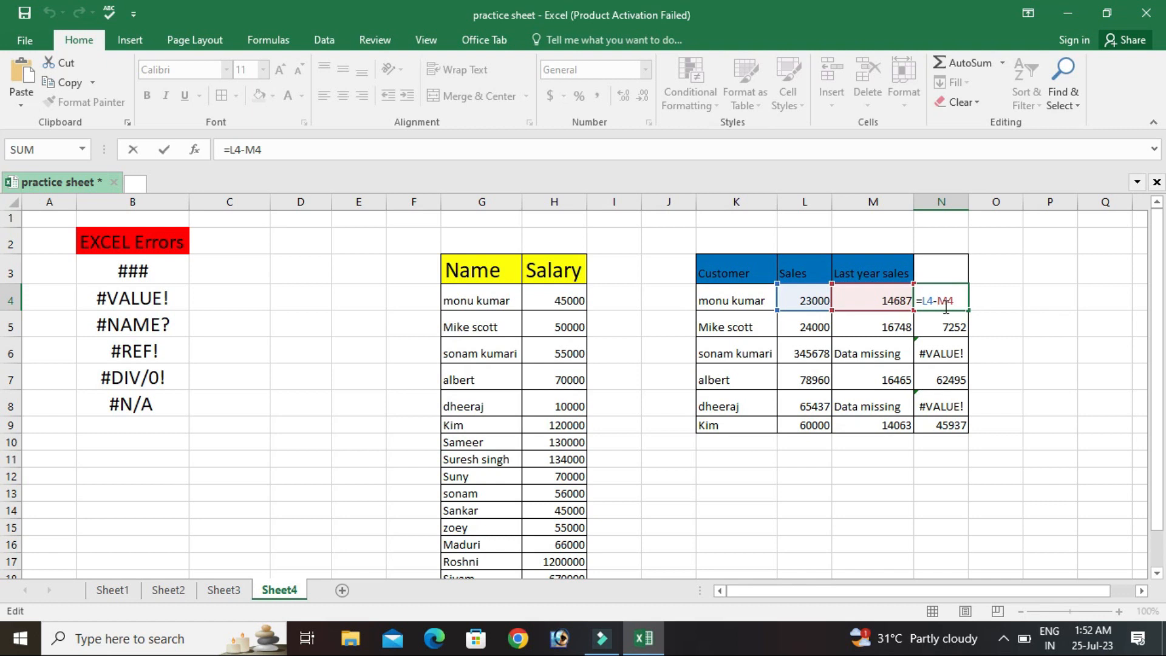
text(sum)
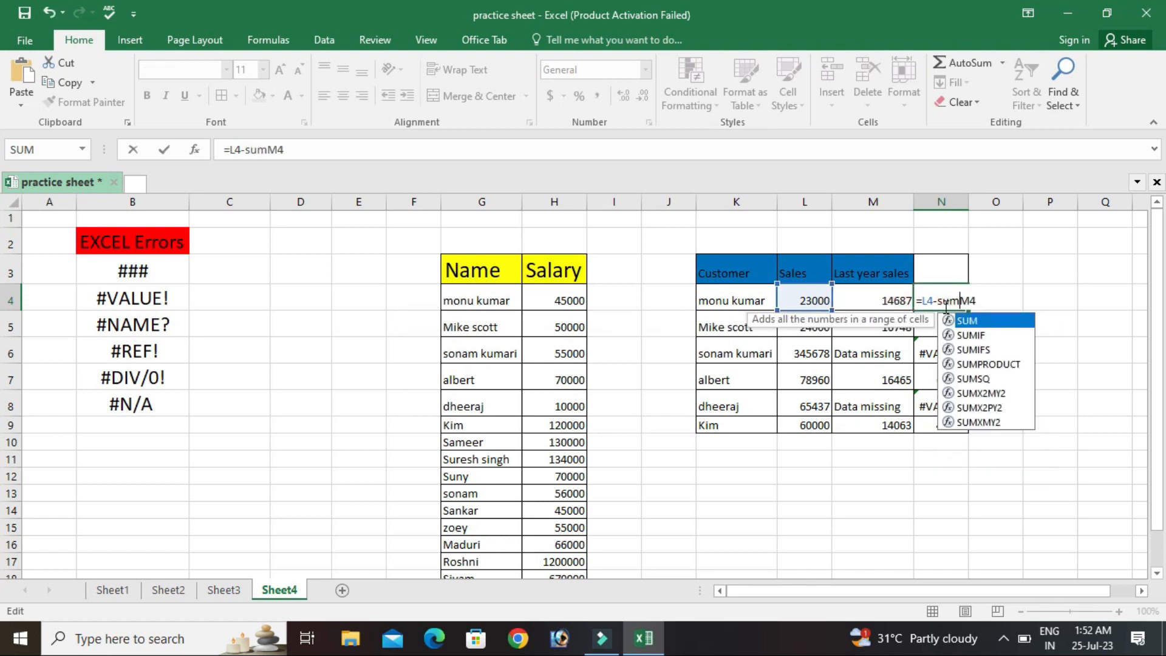
text(()
click(979, 300)
text())
key(Return)
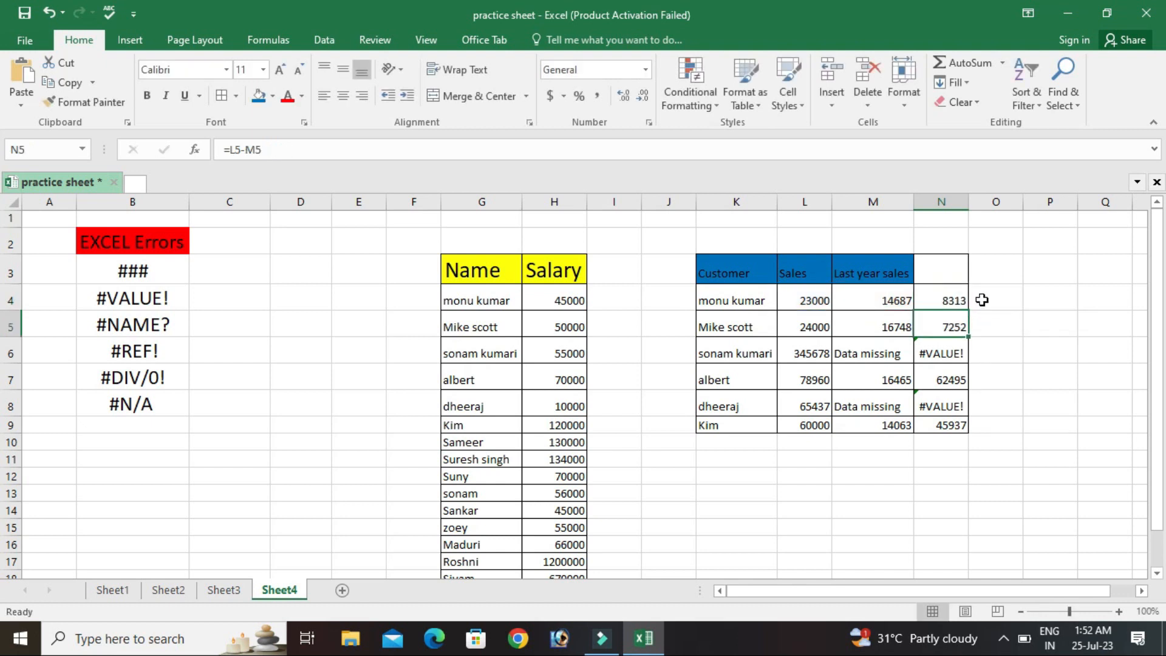
Fill the revised SUM-based formula from N4 down through N9 and inspect it in N4
click(948, 300)
drag(967, 309, 965, 428)
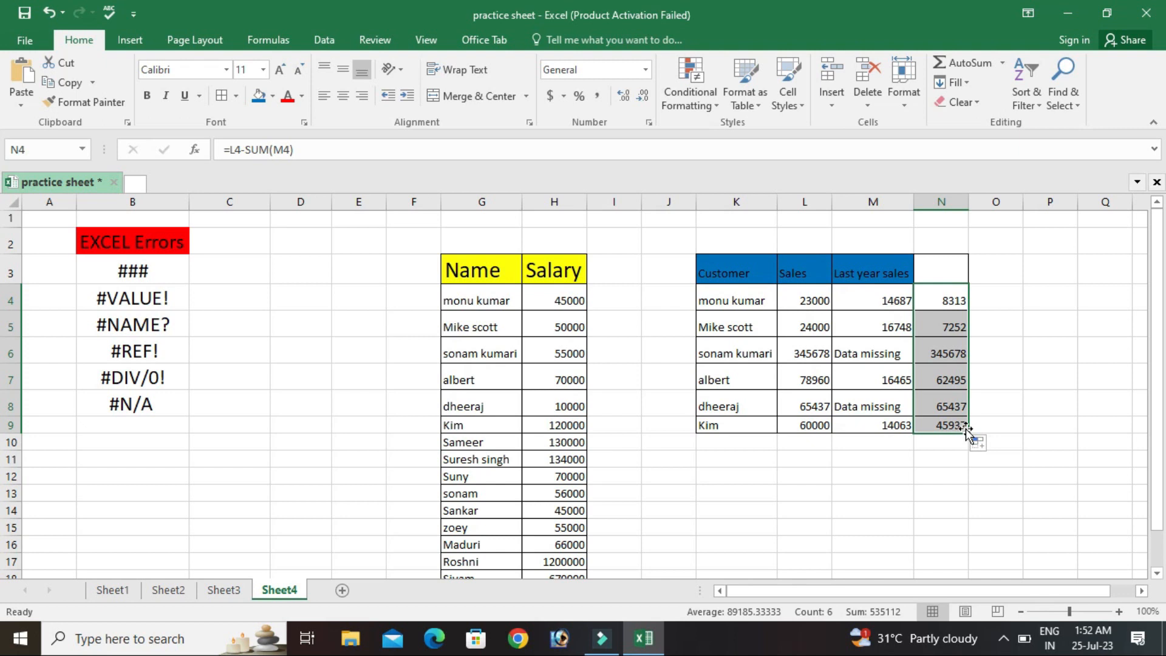
double_click(932, 298)
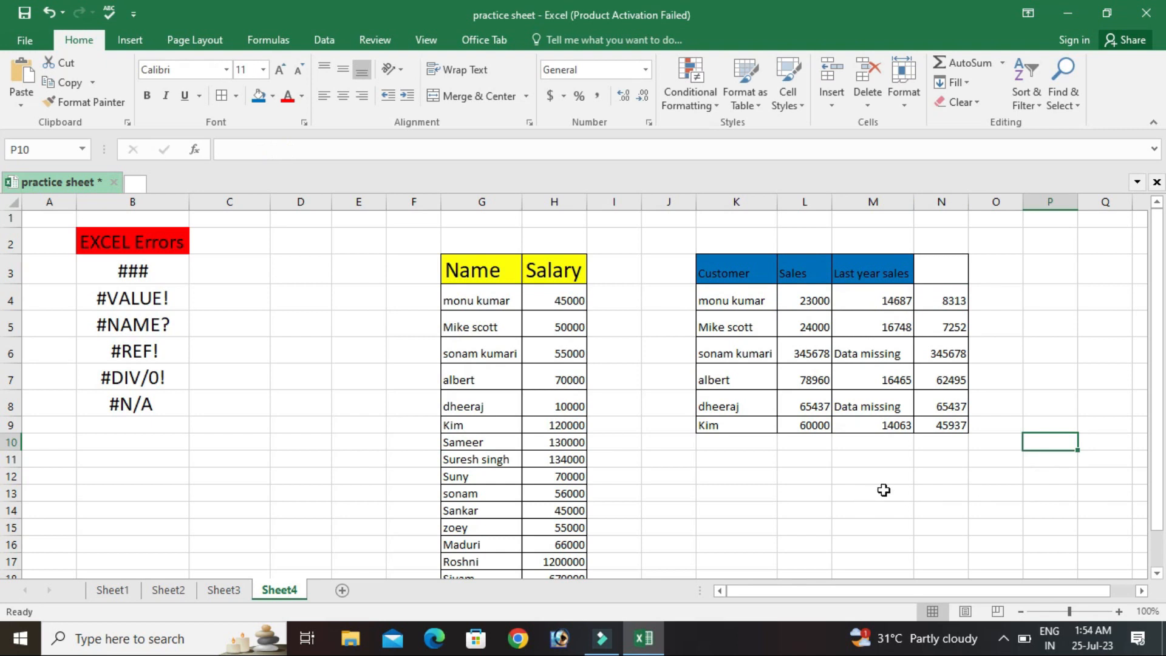
Enter the formula =add(N4:N9) in cell N10 to demonstrate the #NAME? error
click(142, 328)
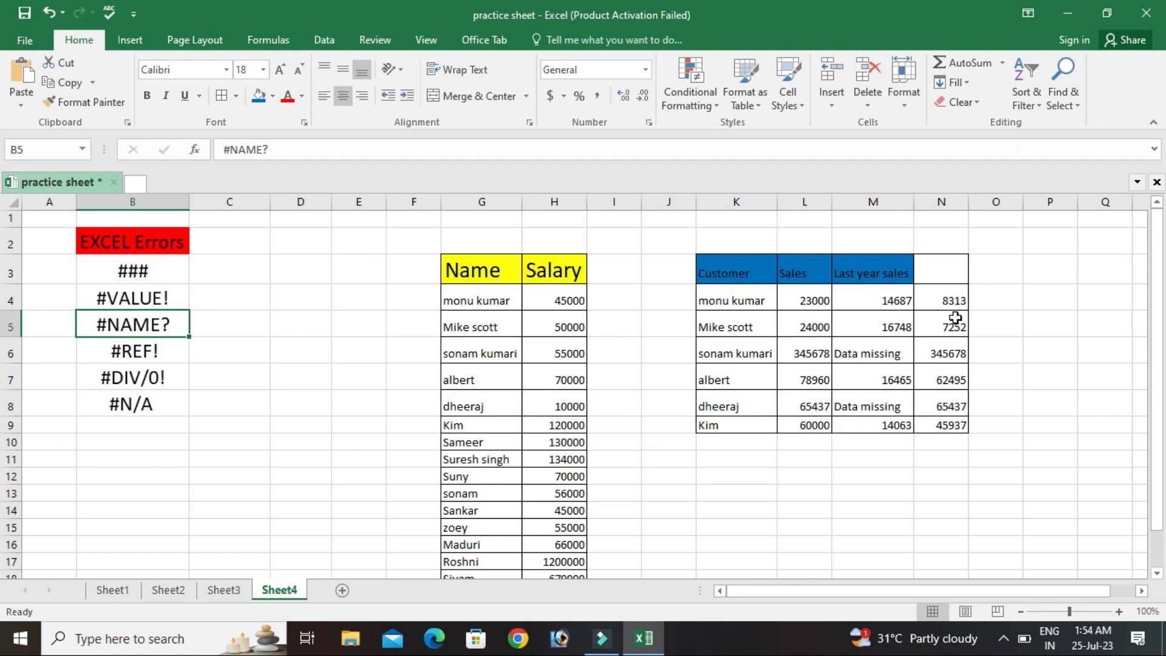
drag(951, 302, 950, 427)
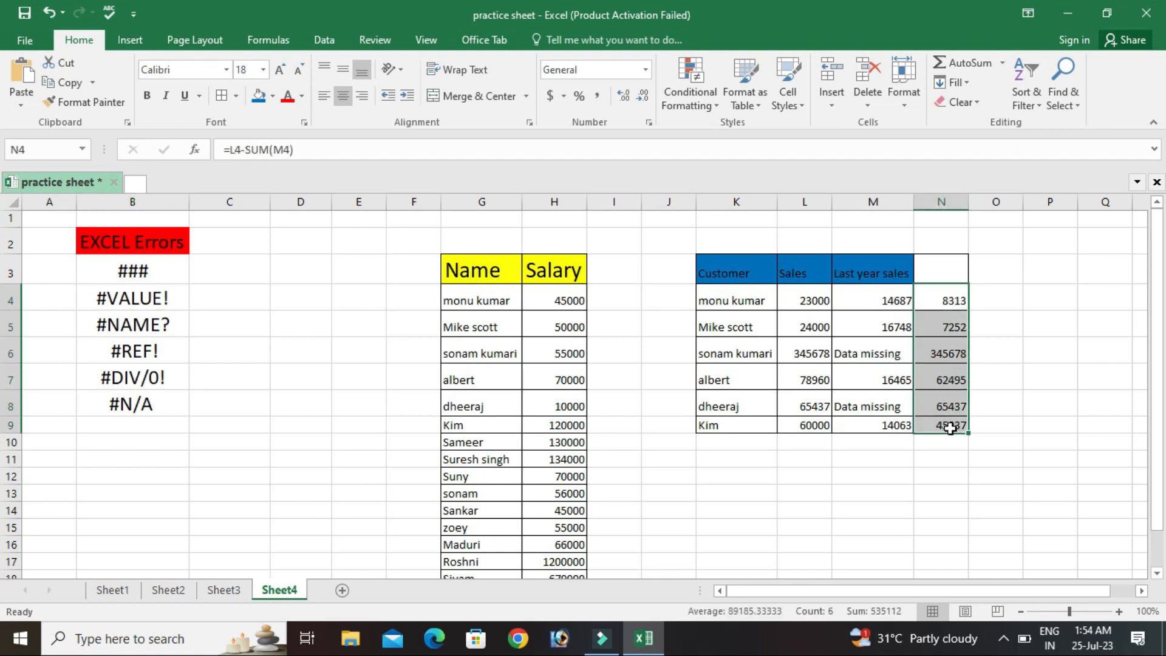
click(950, 439)
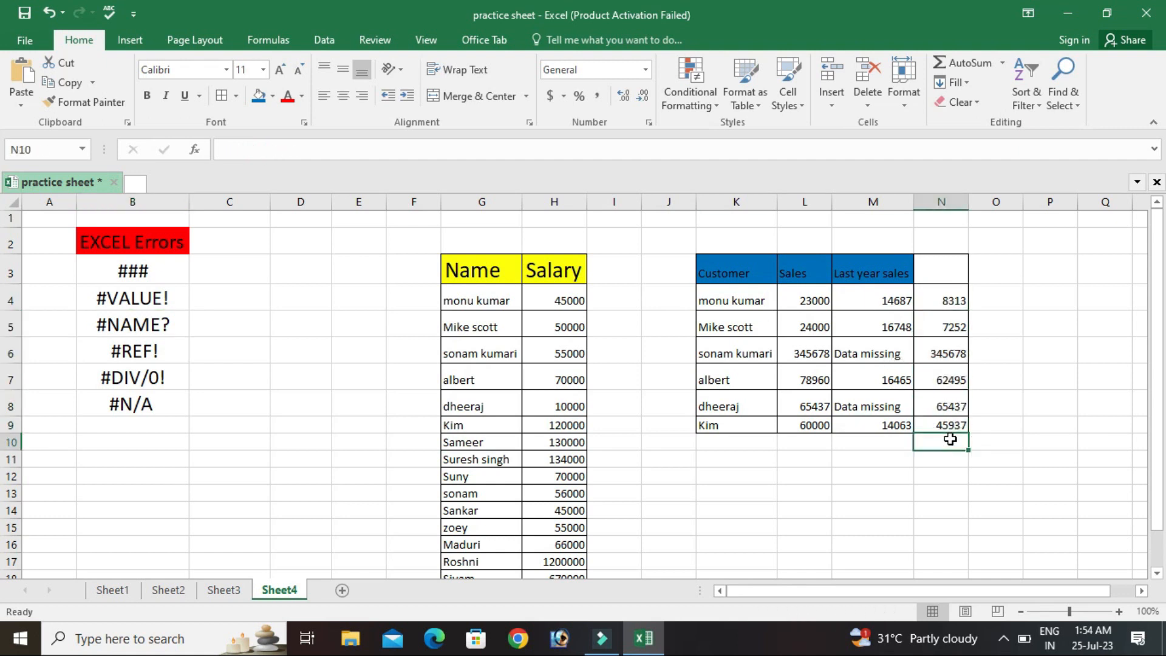
text(=add)
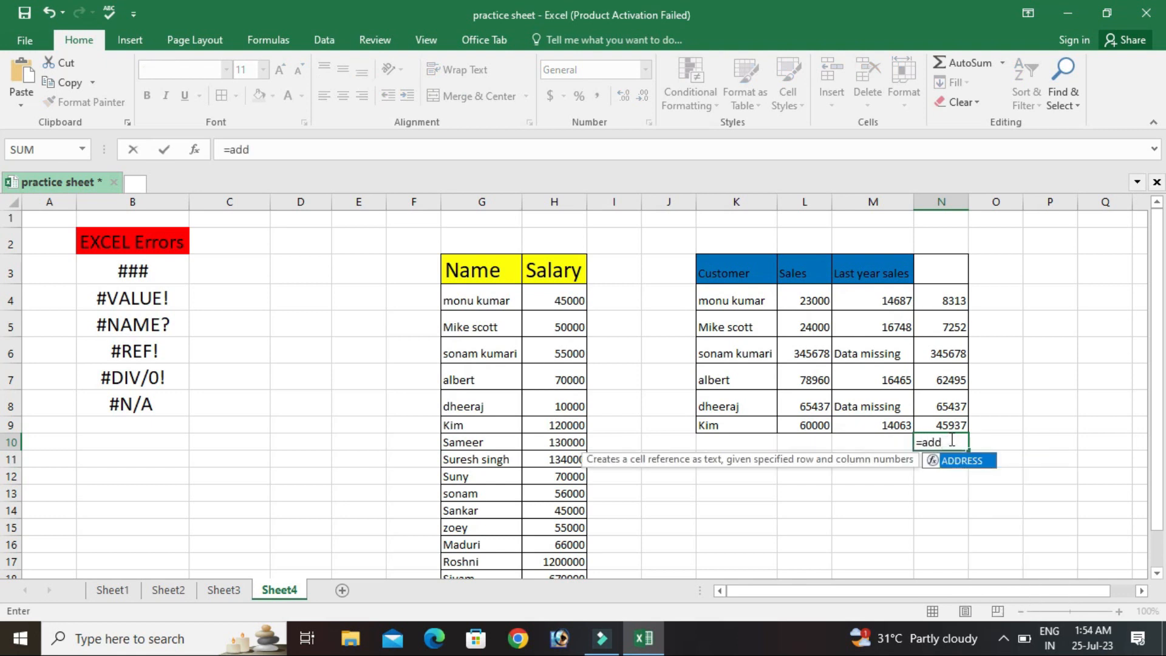
text(()
drag(940, 301, 936, 435)
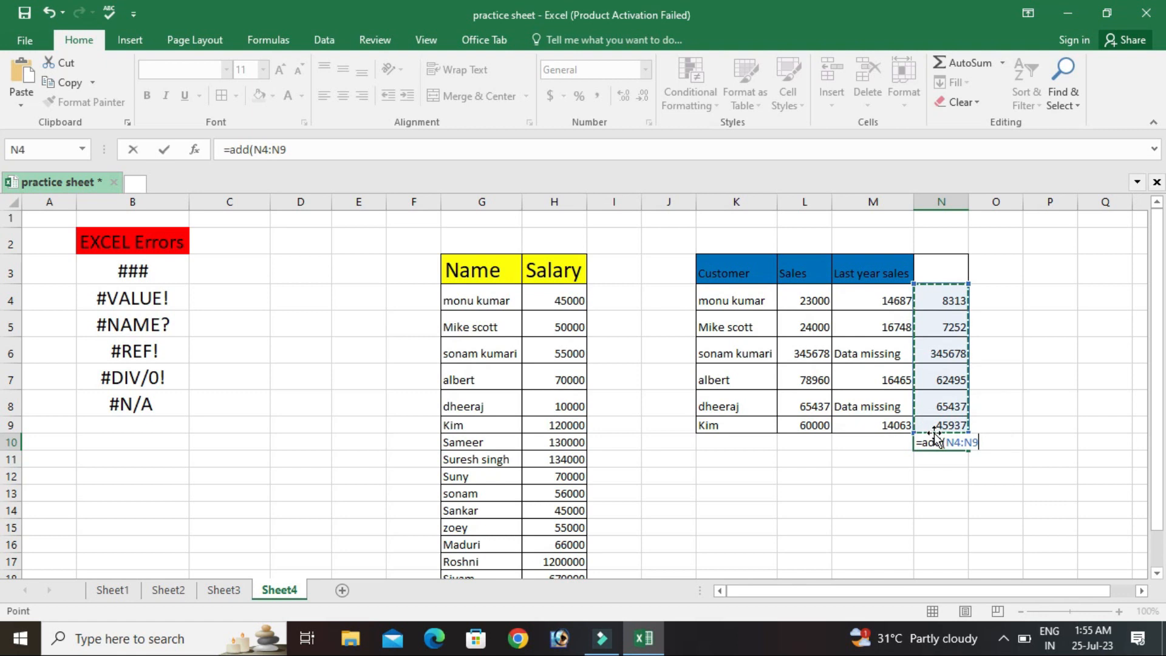
text())
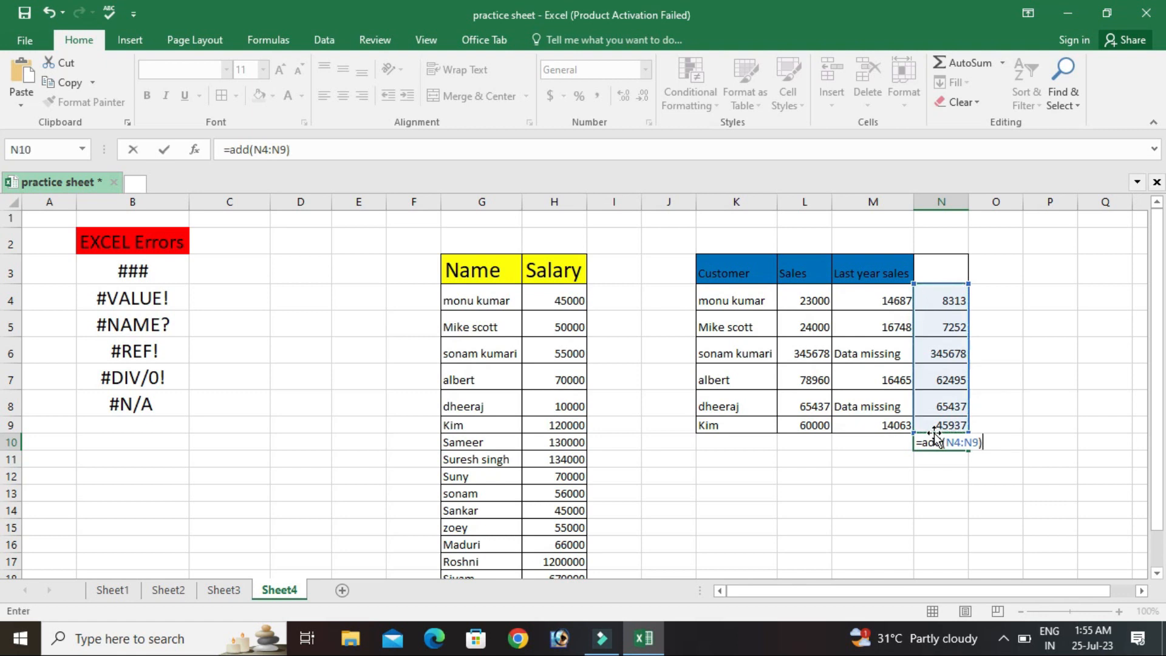
key(Return)
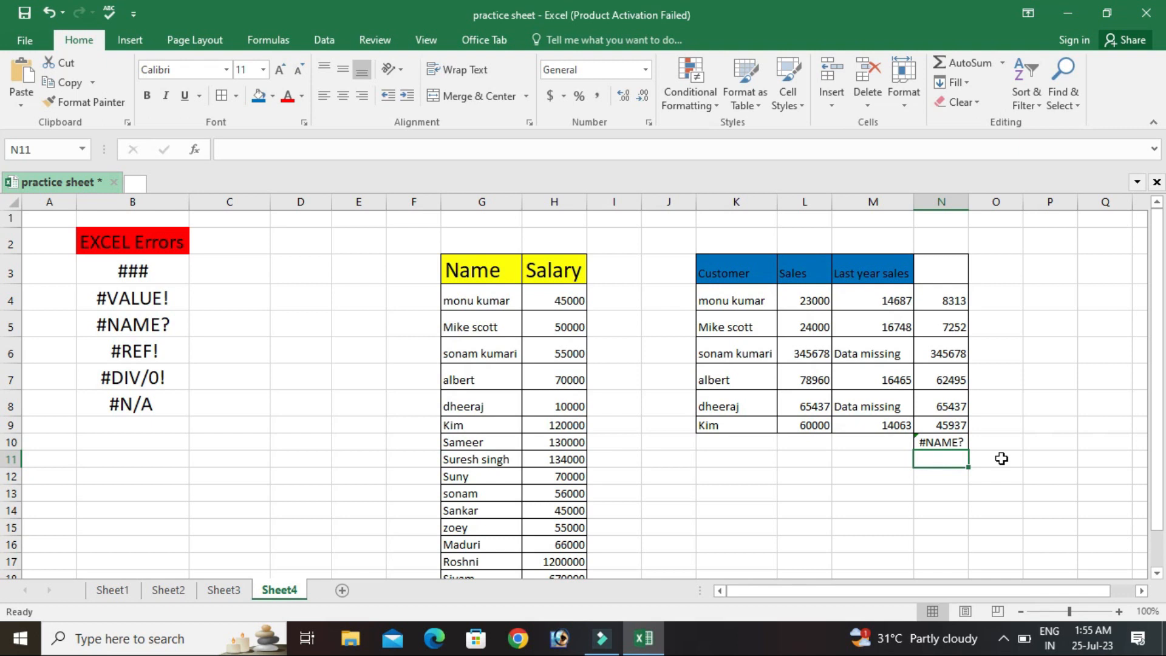
Correct the function name in N10 so the formula is =SUM(N4:N9)
double_click(956, 443)
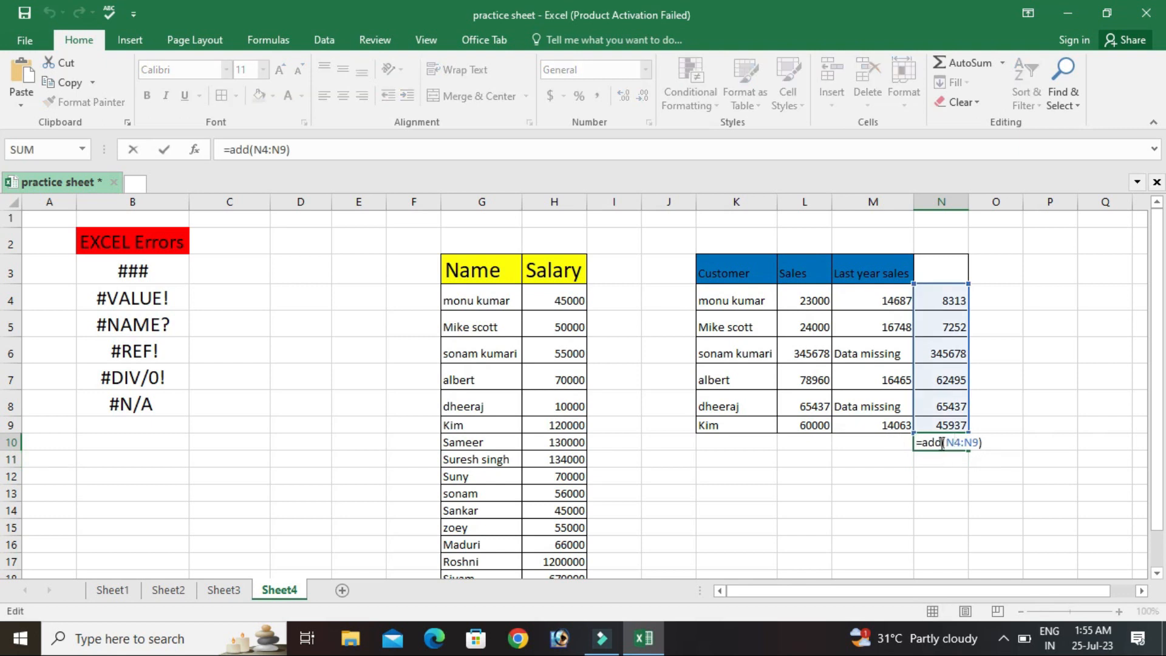
click(941, 442)
key(BackSpace)
key(BackSpace)
key(BackSpace)
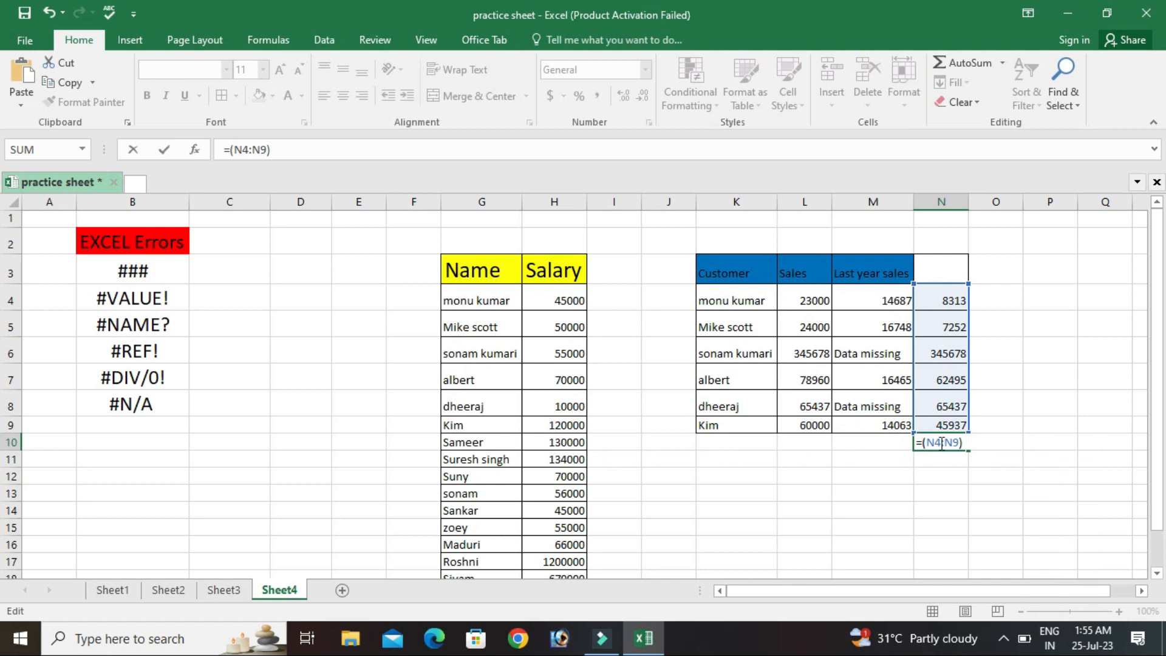
text(sum)
key(Return)
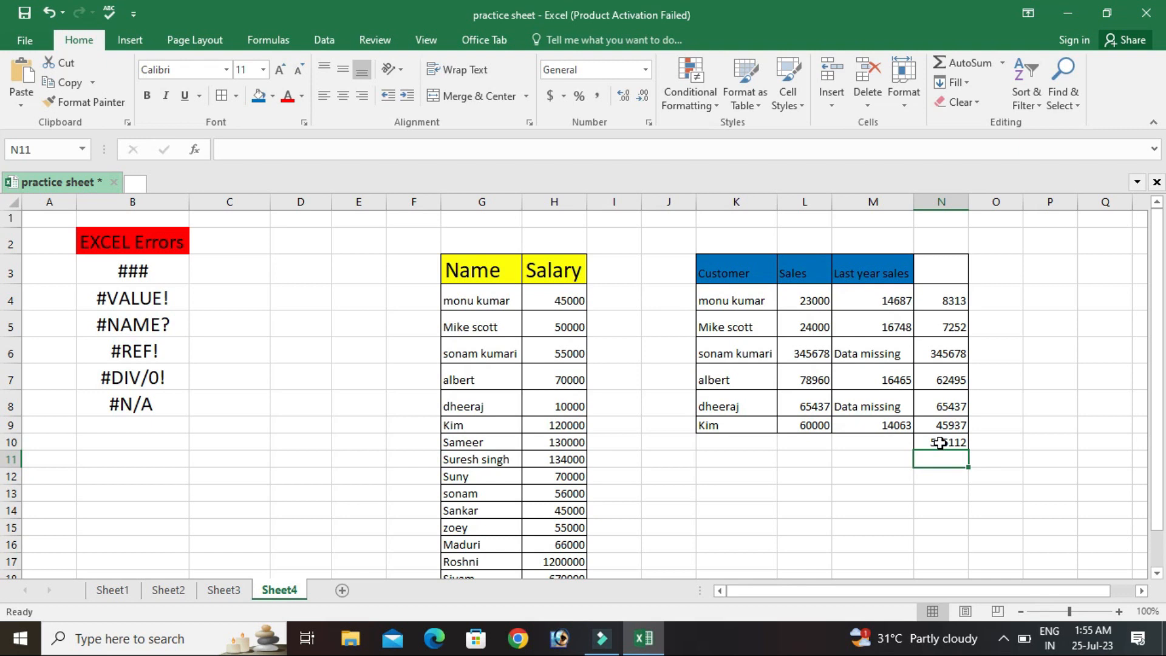
click(944, 443)
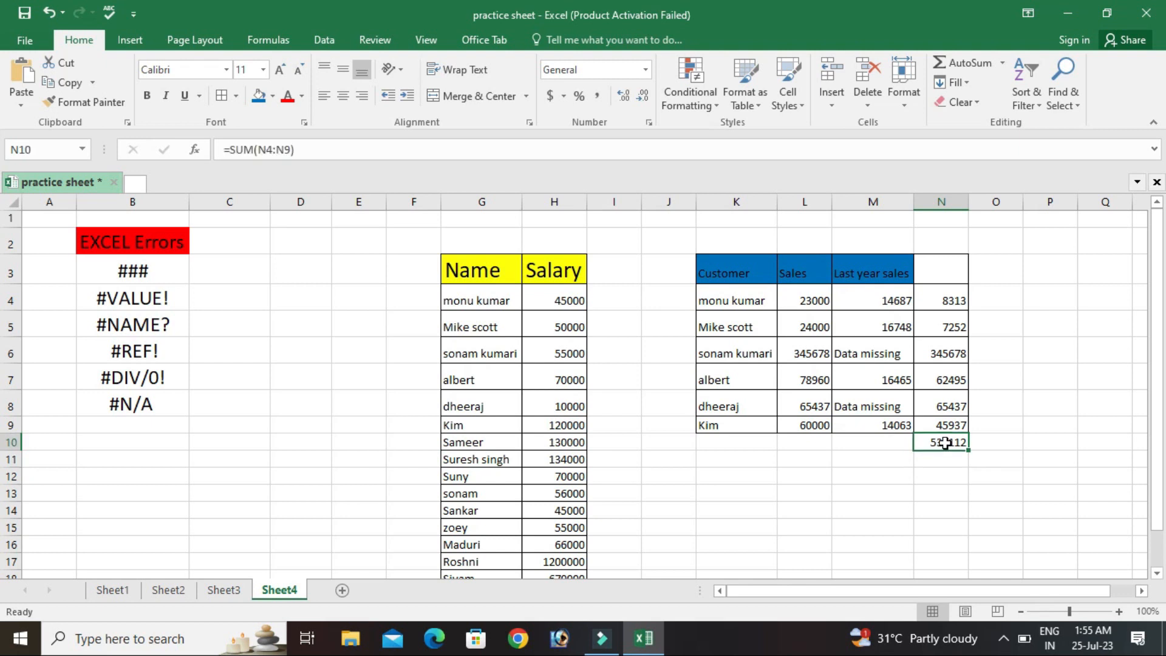
Clear the SUM formula from cell N10
key(Delete)
click(1042, 439)
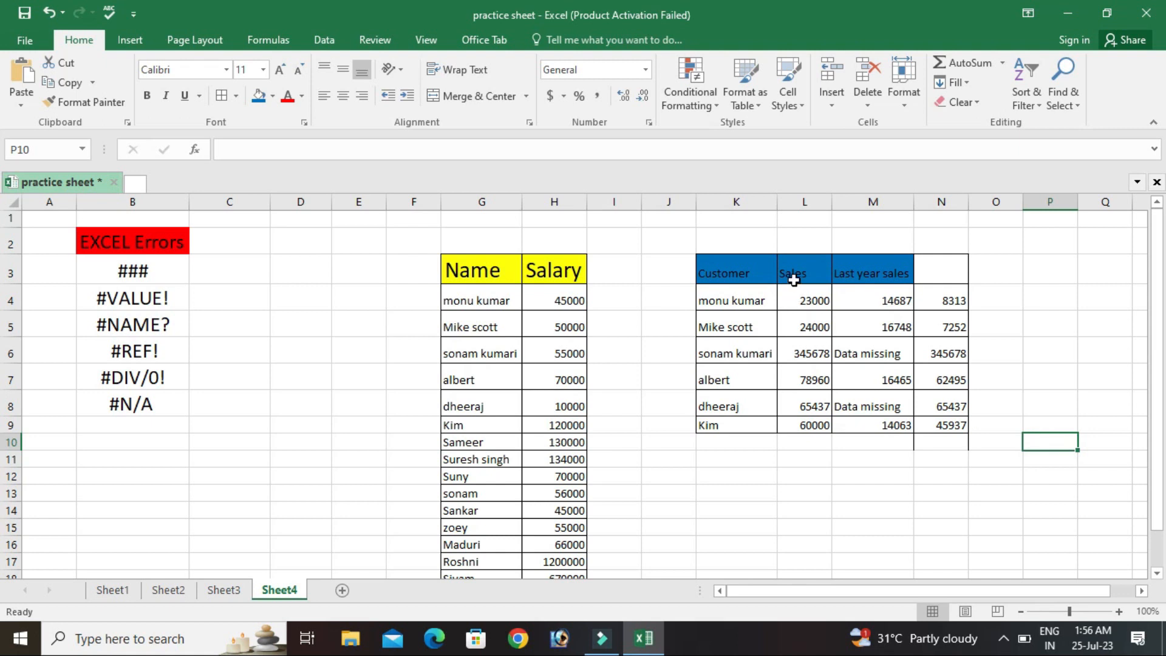
Delete the entire Sales column to demonstrate the #REF! error, and undo the deletion
drag(792, 275, 802, 425)
right_click(804, 380)
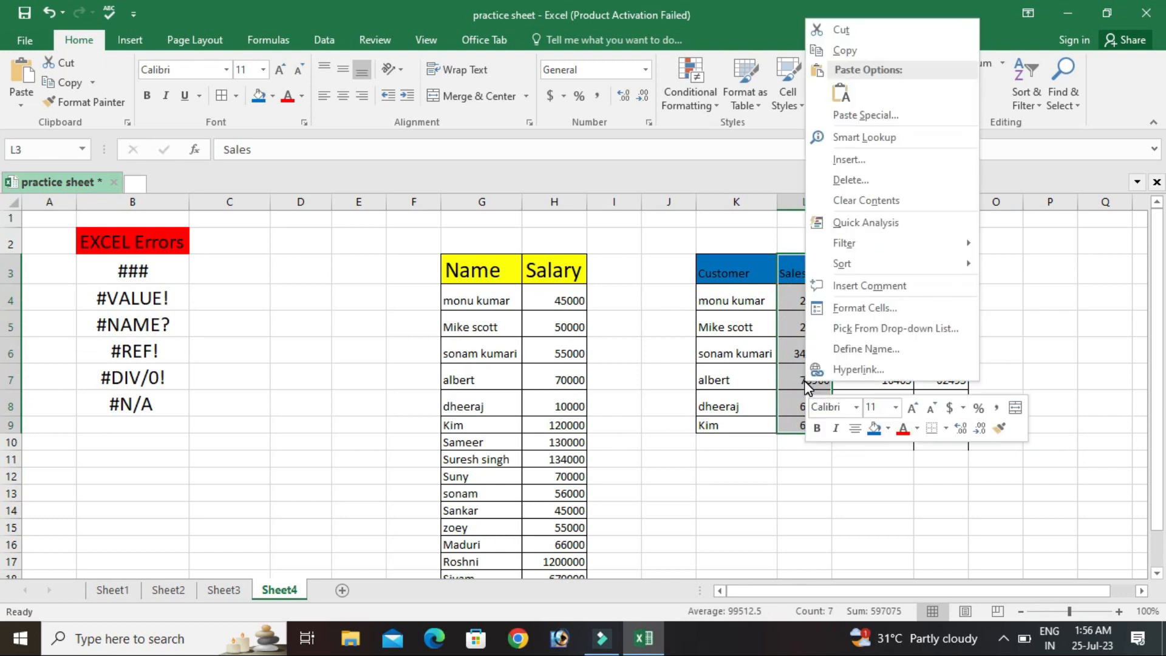
click(844, 179)
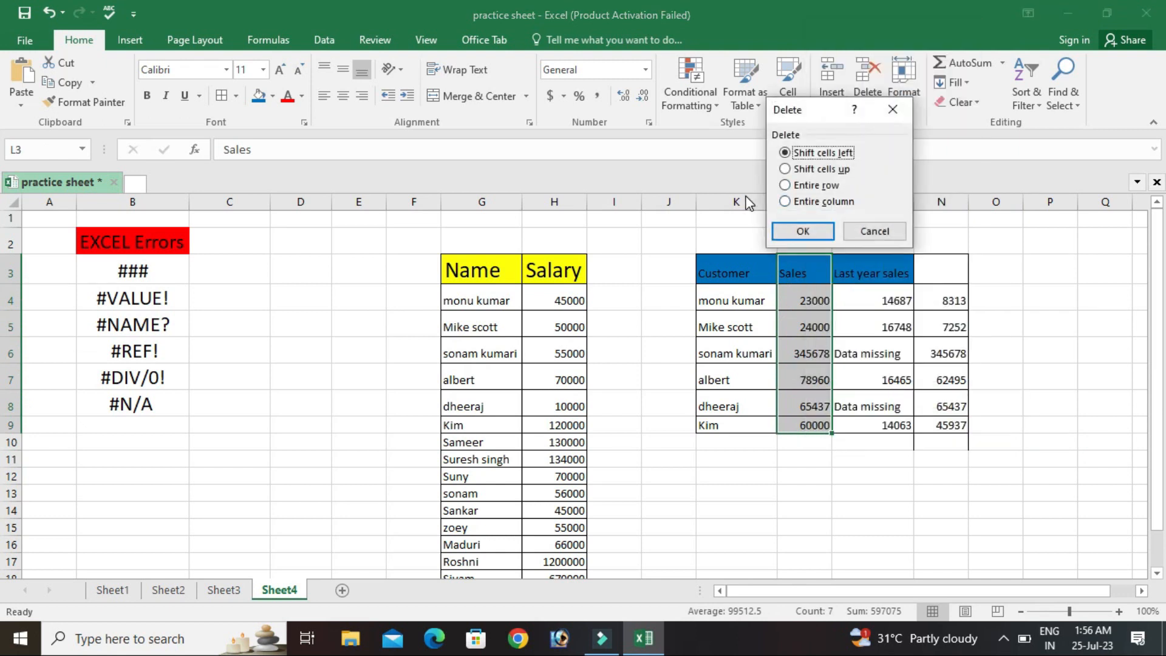
click(785, 201)
click(803, 231)
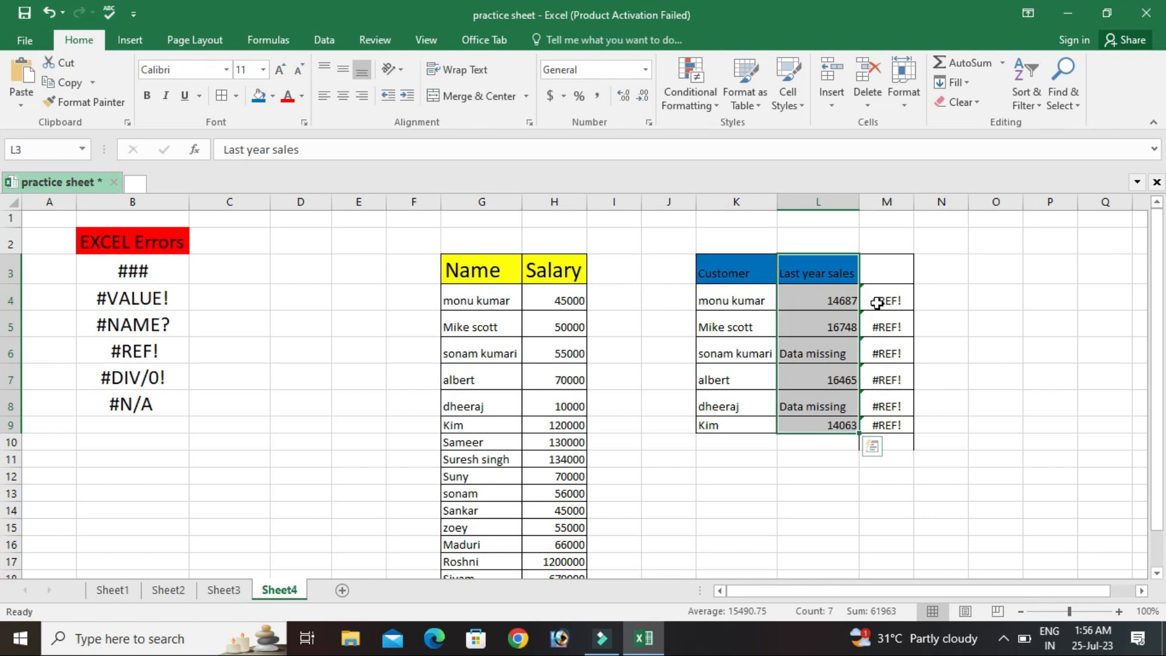
key(ctrl+z)
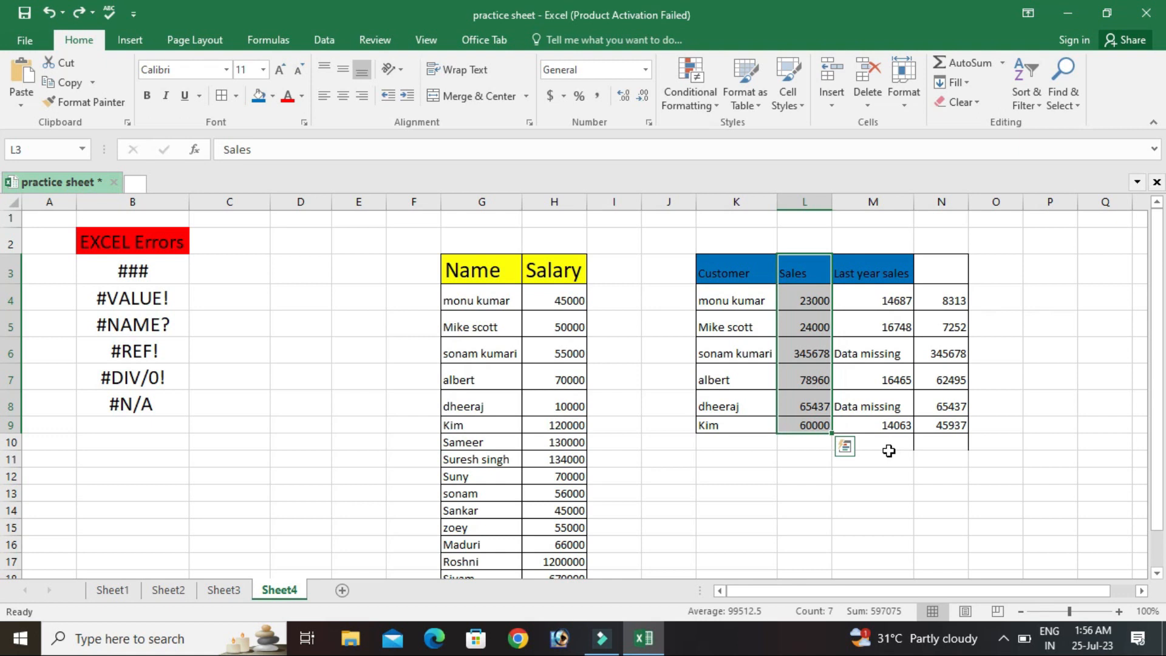
Clear the "Data missing" entries in M6 and M8 and the formulas in N4:N9
click(879, 354)
key(Delete)
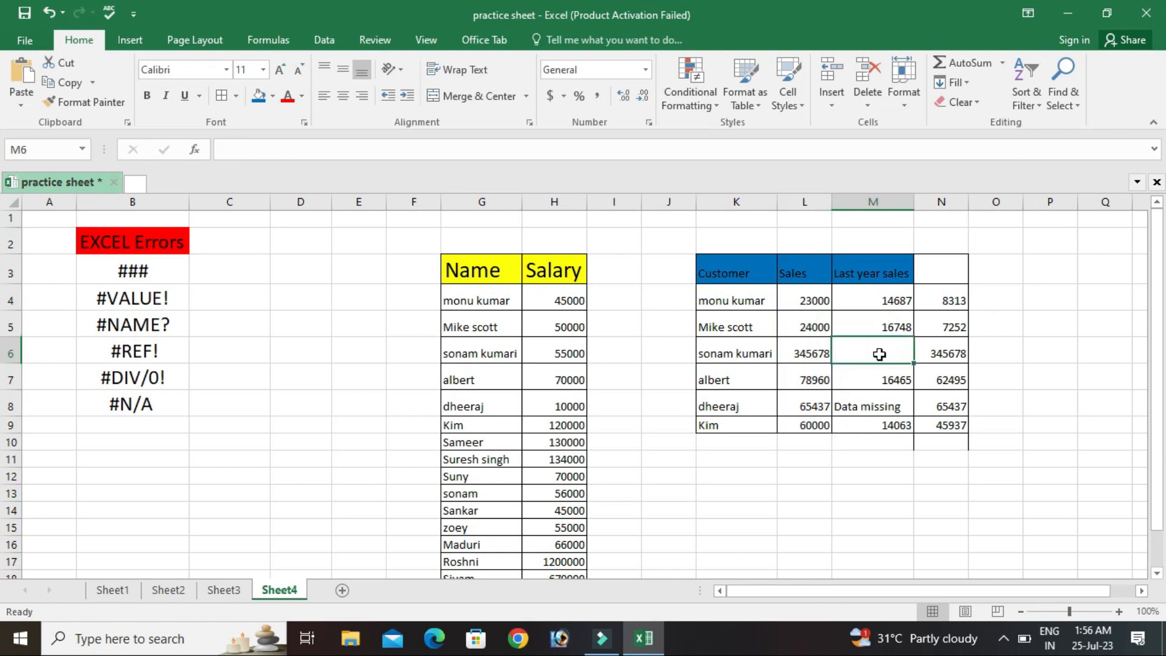
click(868, 407)
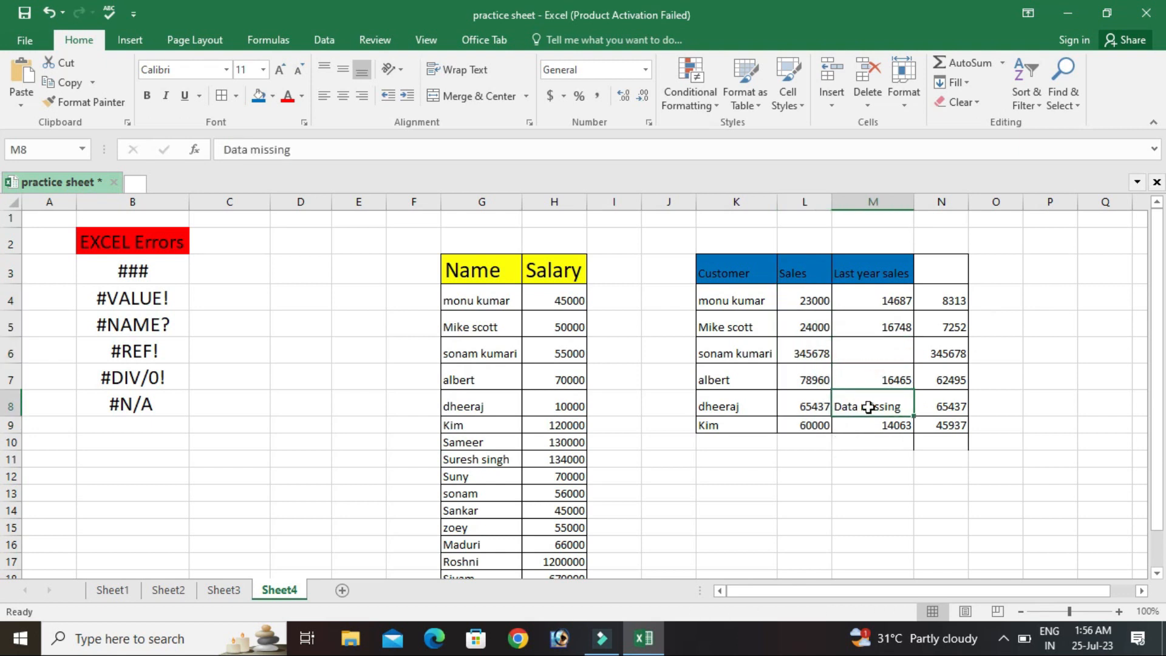
key(Delete)
drag(949, 301, 933, 430)
key(Delete)
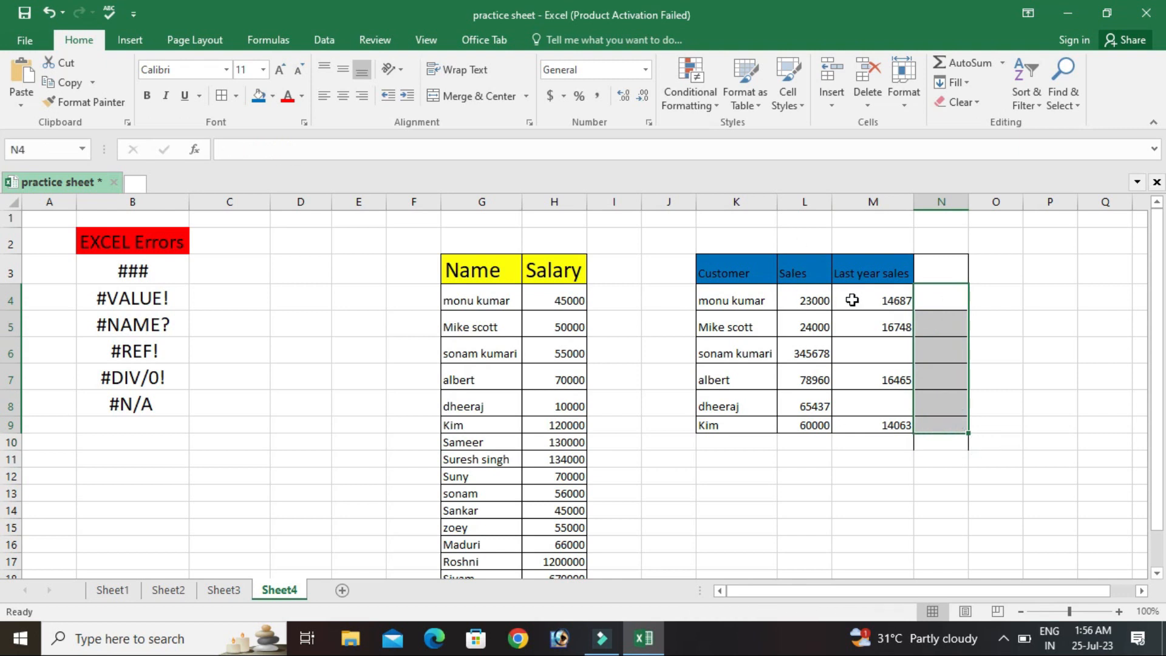
Enter =L4/M4 in N4 and fill it down through N9 to demonstrate the #DIV/0! error
double_click(949, 299)
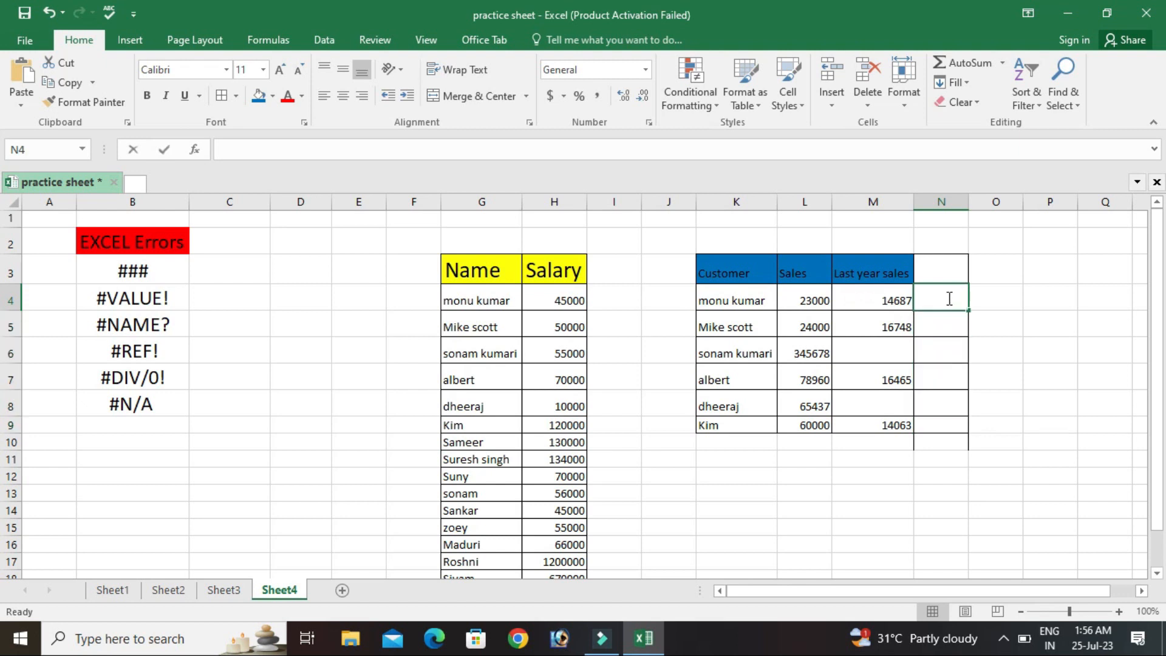
text(=)
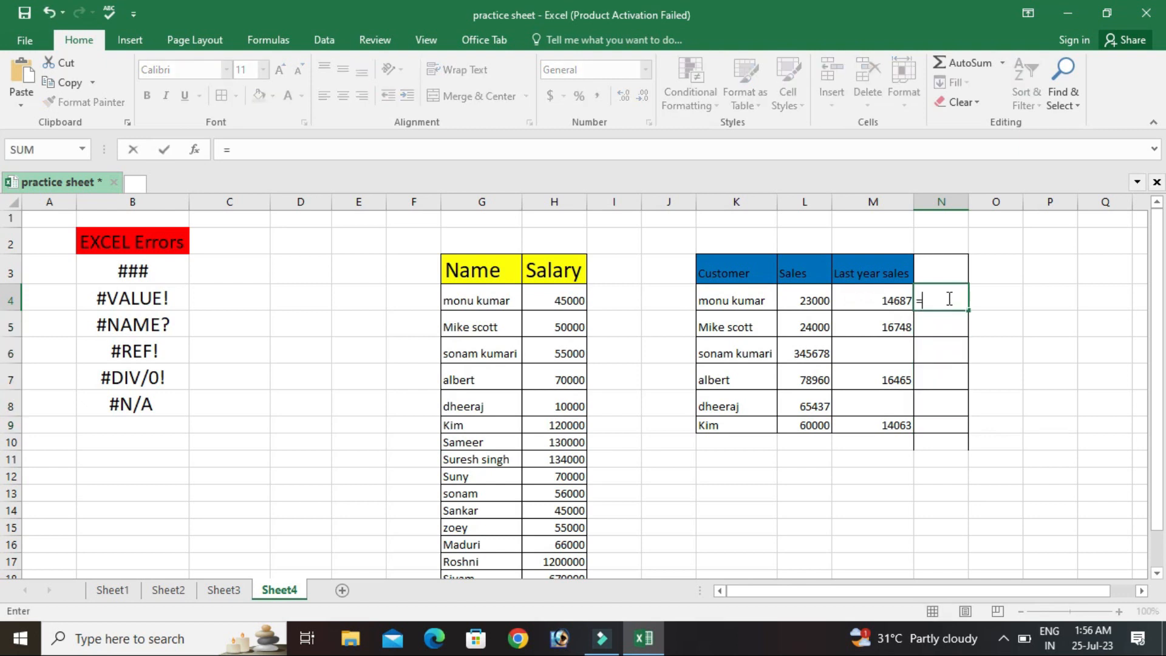
click(813, 294)
text(/)
click(865, 297)
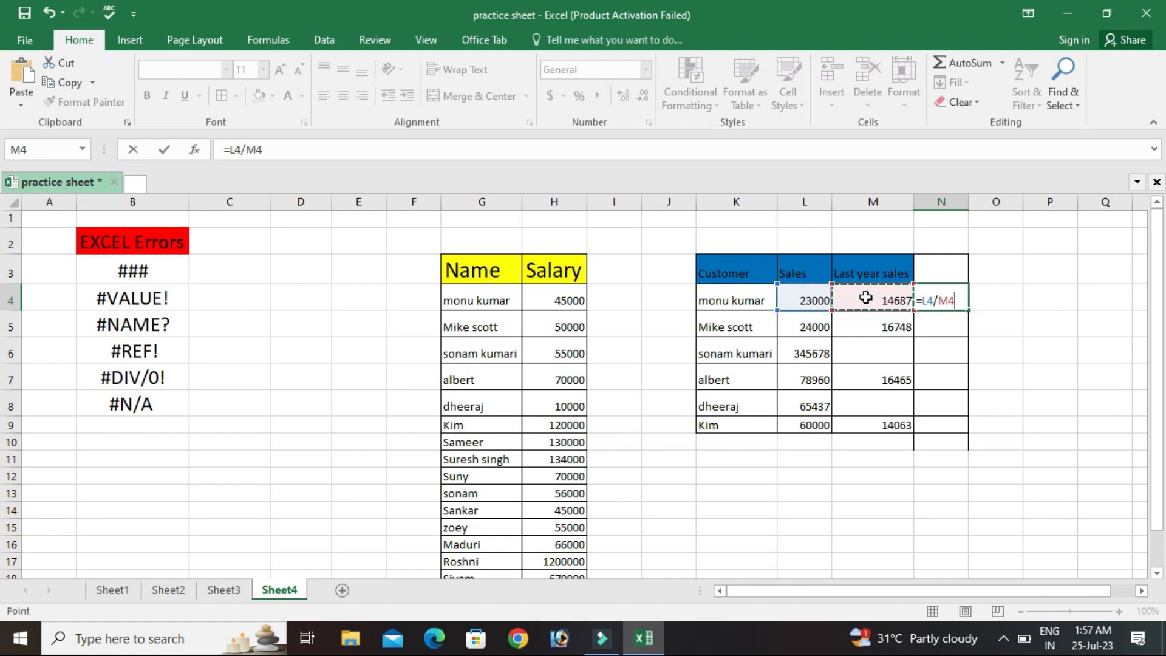
key(Return)
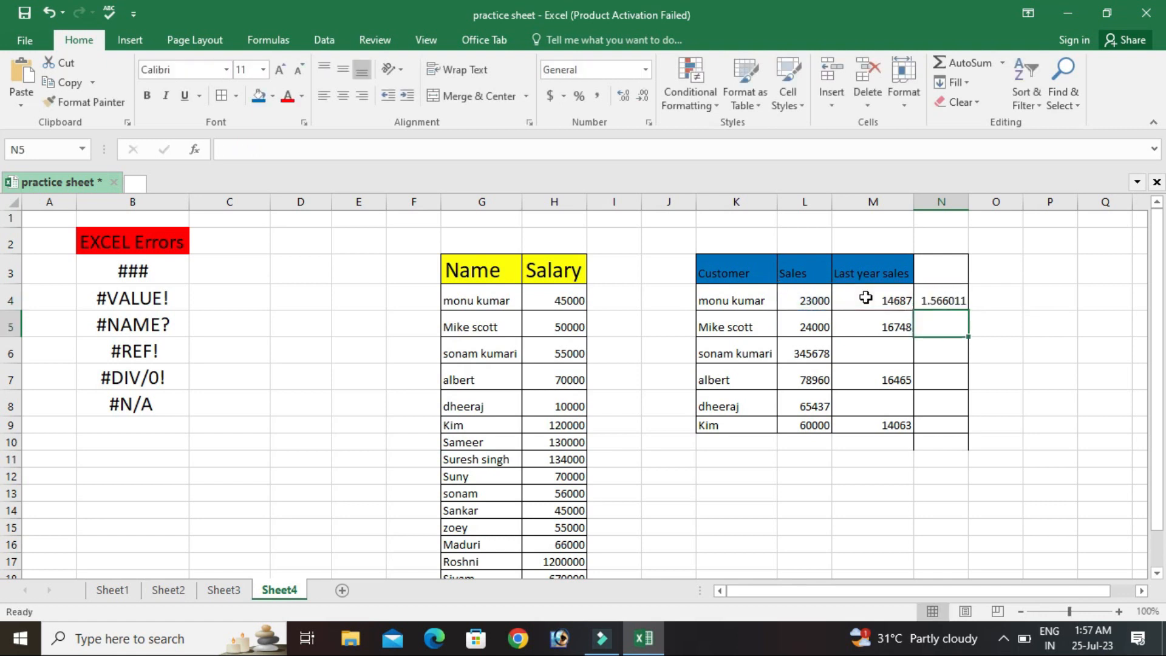
click(940, 296)
drag(969, 312, 964, 436)
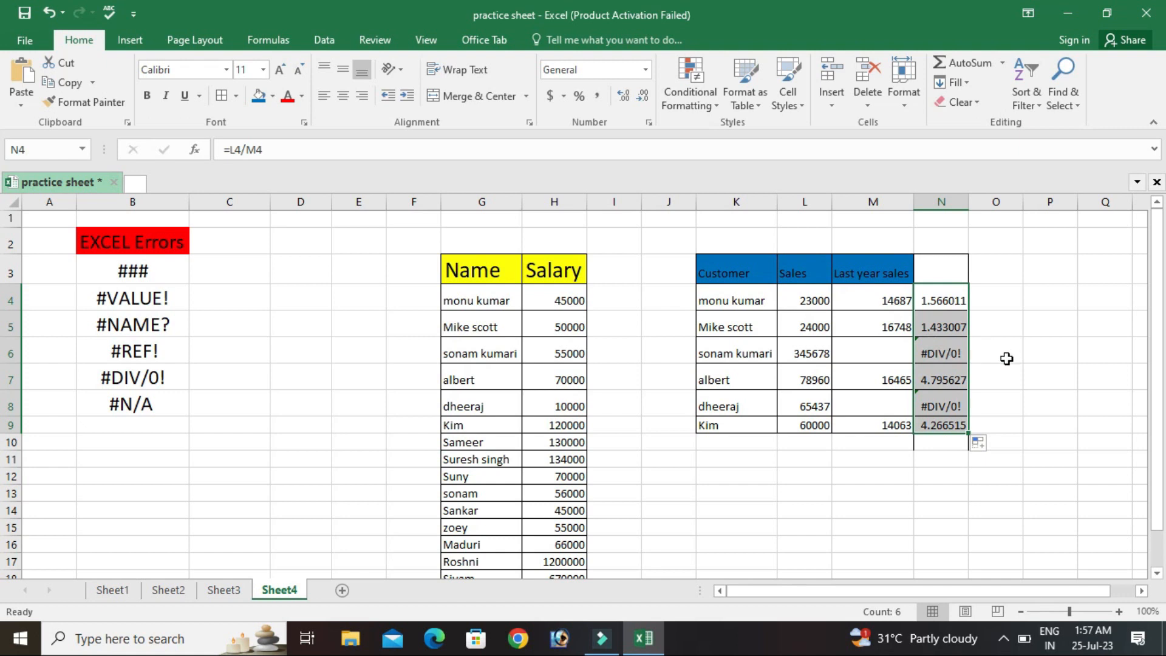
Enter 0 in the empty Last year sales cells M6 and M8
click(896, 353)
text(0)
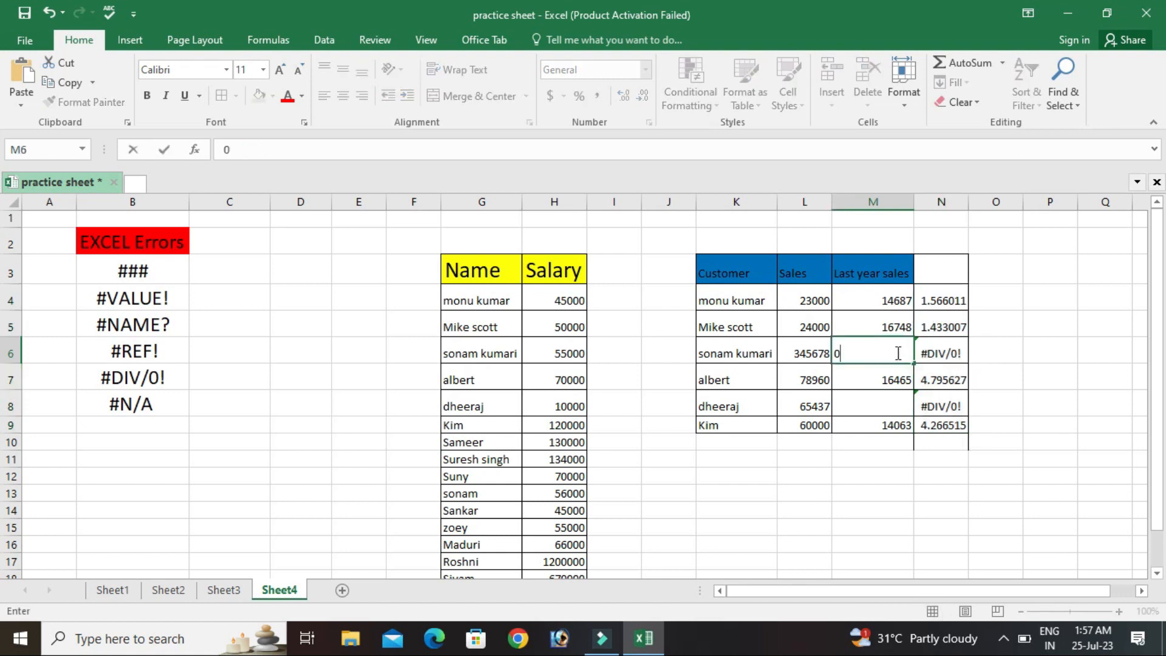
click(896, 403)
text(0)
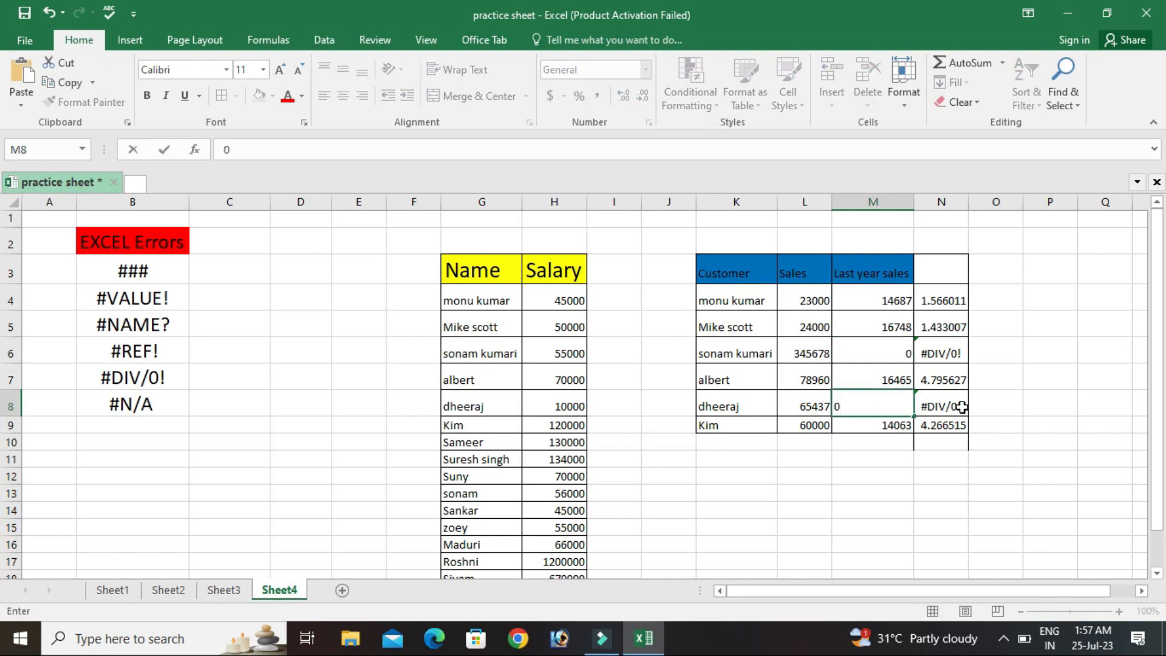
click(1016, 421)
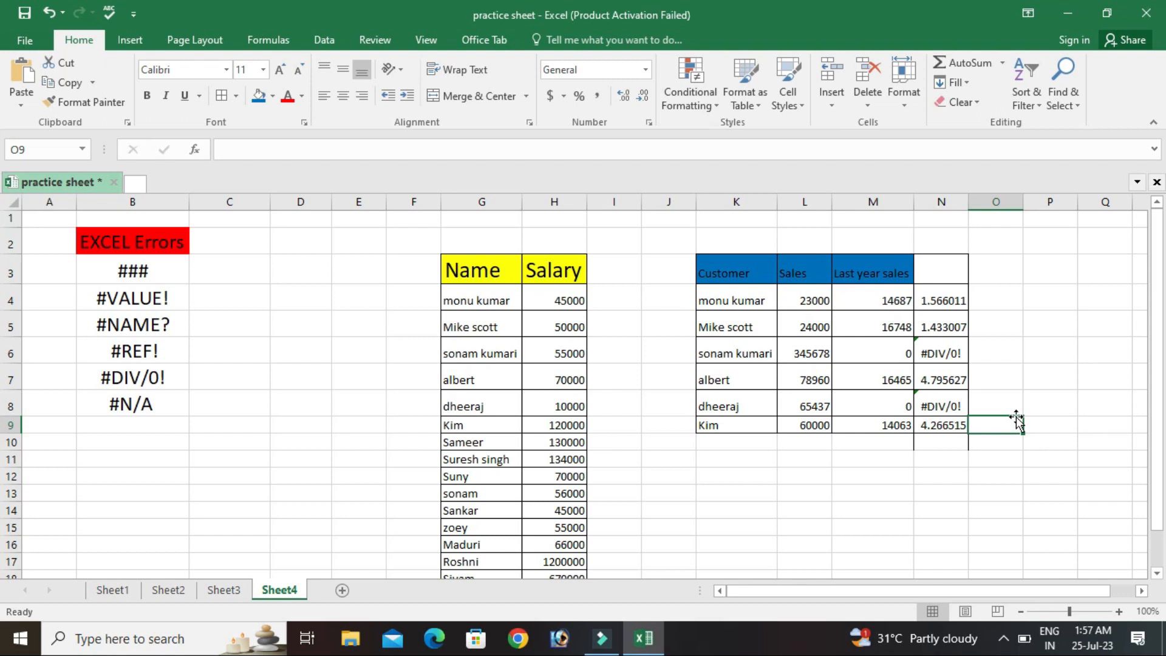
Change the formula in N4 to =IFERROR(L4/M4,"not found") and fill it down through N9
click(939, 297)
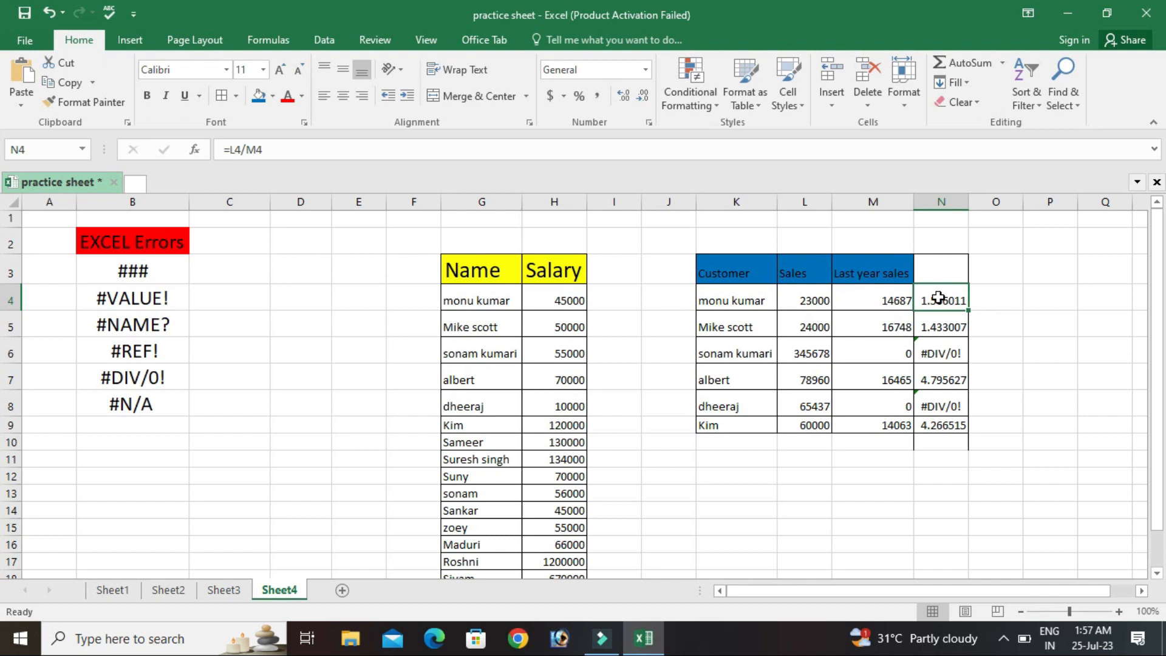
key(Right)
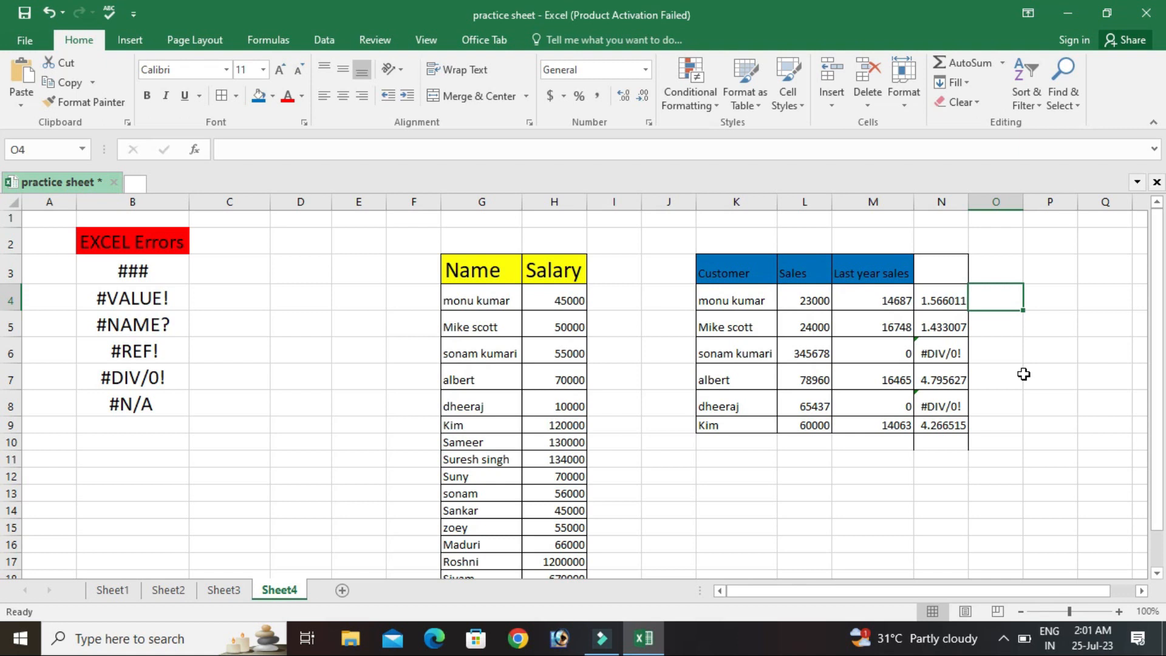
double_click(951, 301)
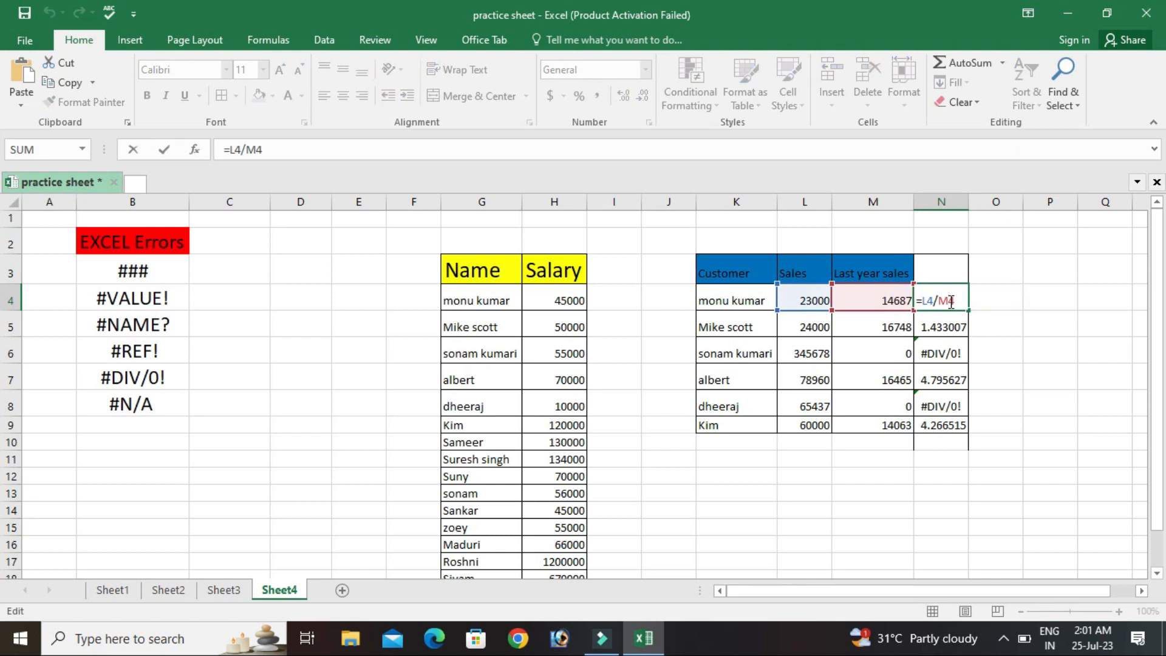
click(926, 301)
text(iferror)
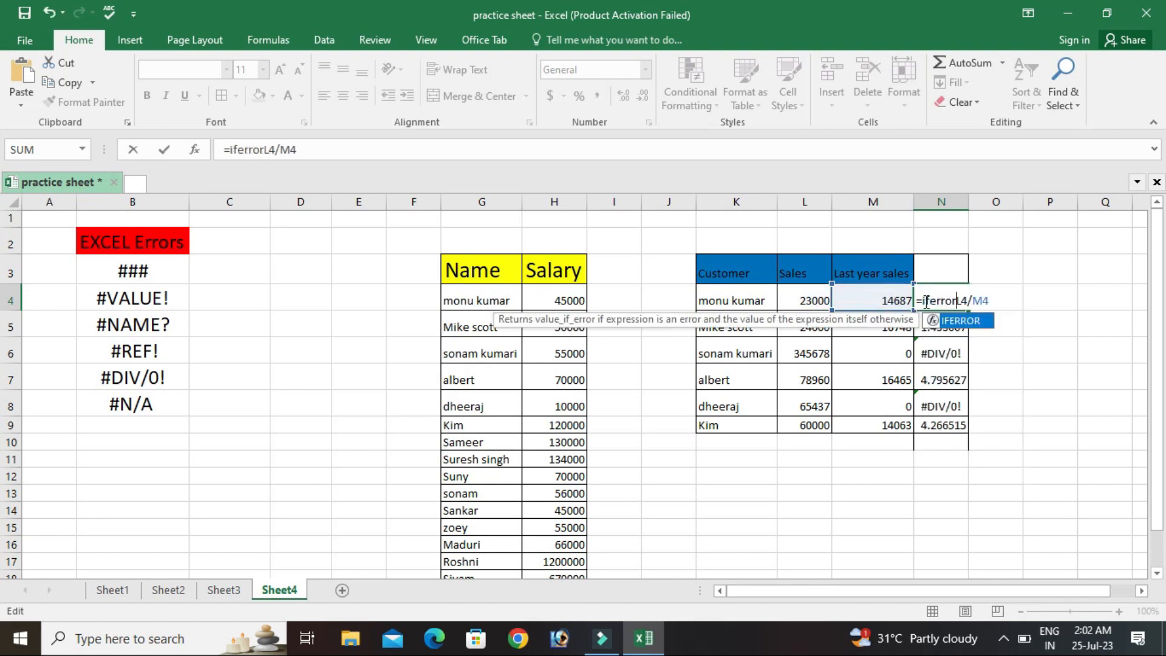
text(()
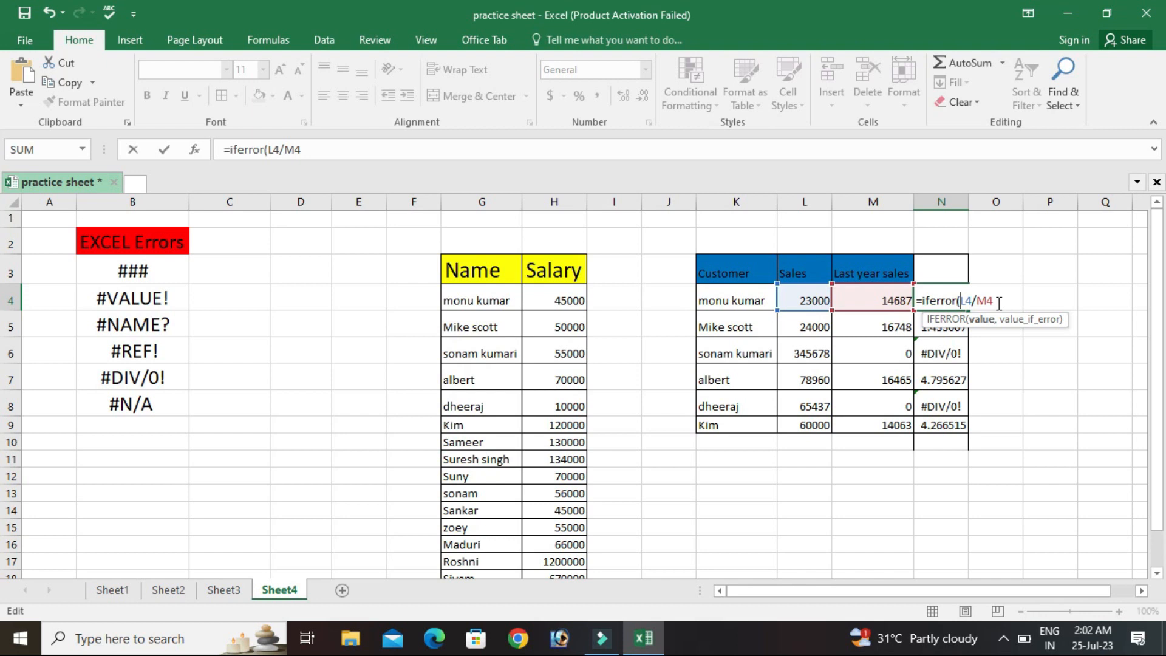
text(,)
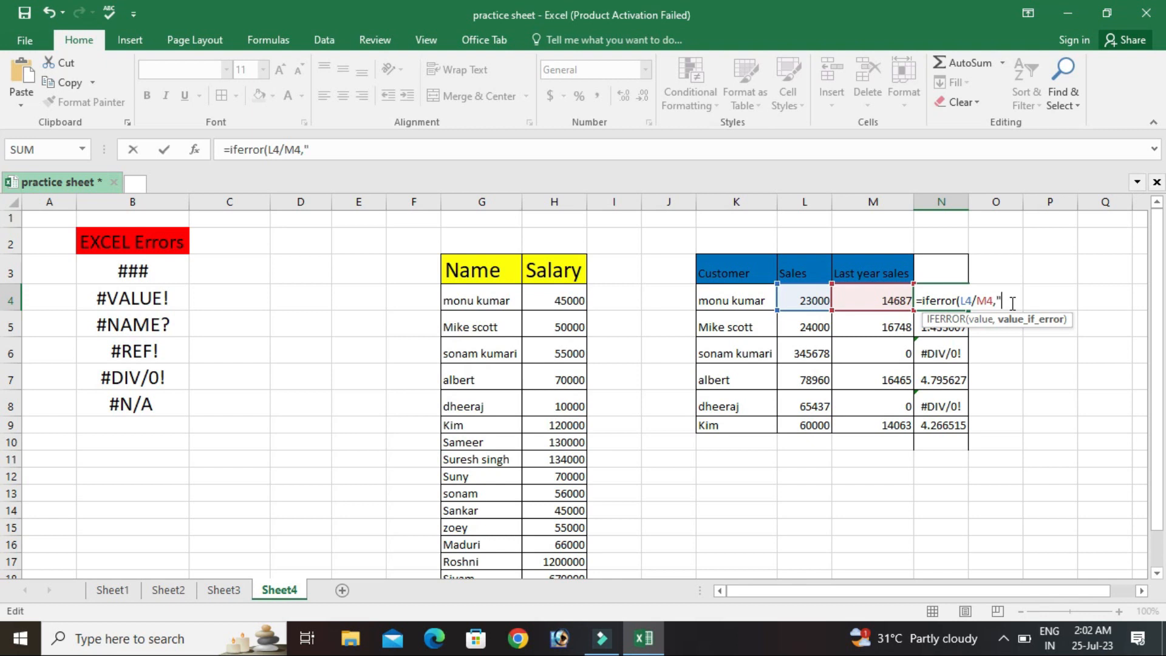
text(ot f)
text(oun)
key(BackSpace)
text(nd)
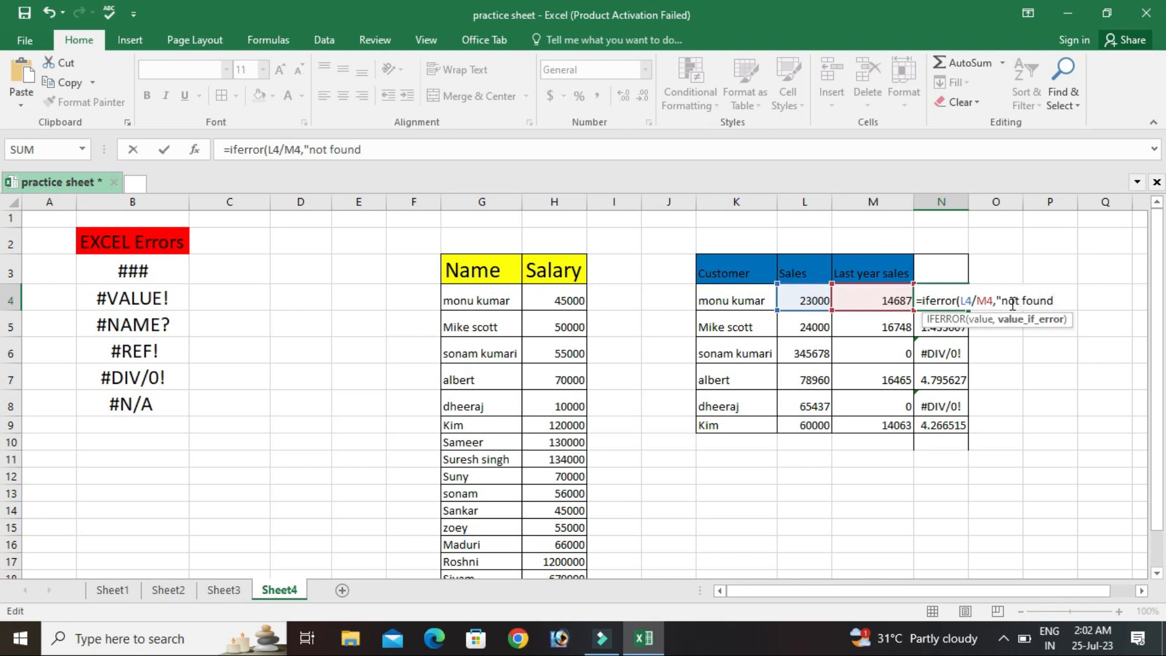
text(")
key(Return)
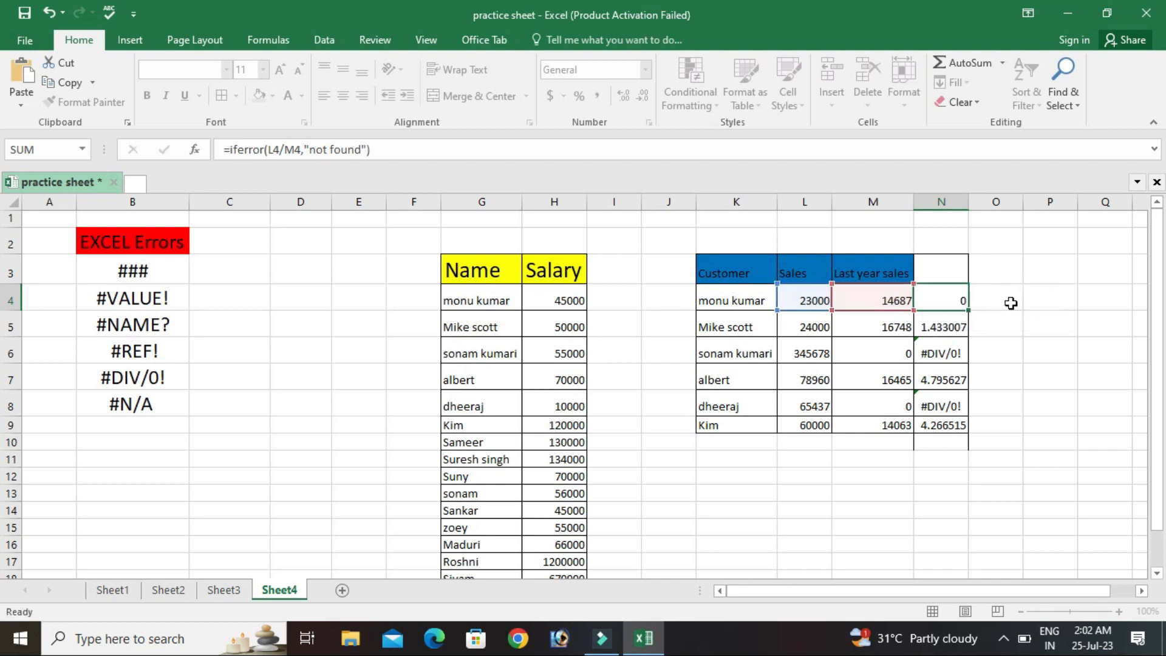
click(952, 301)
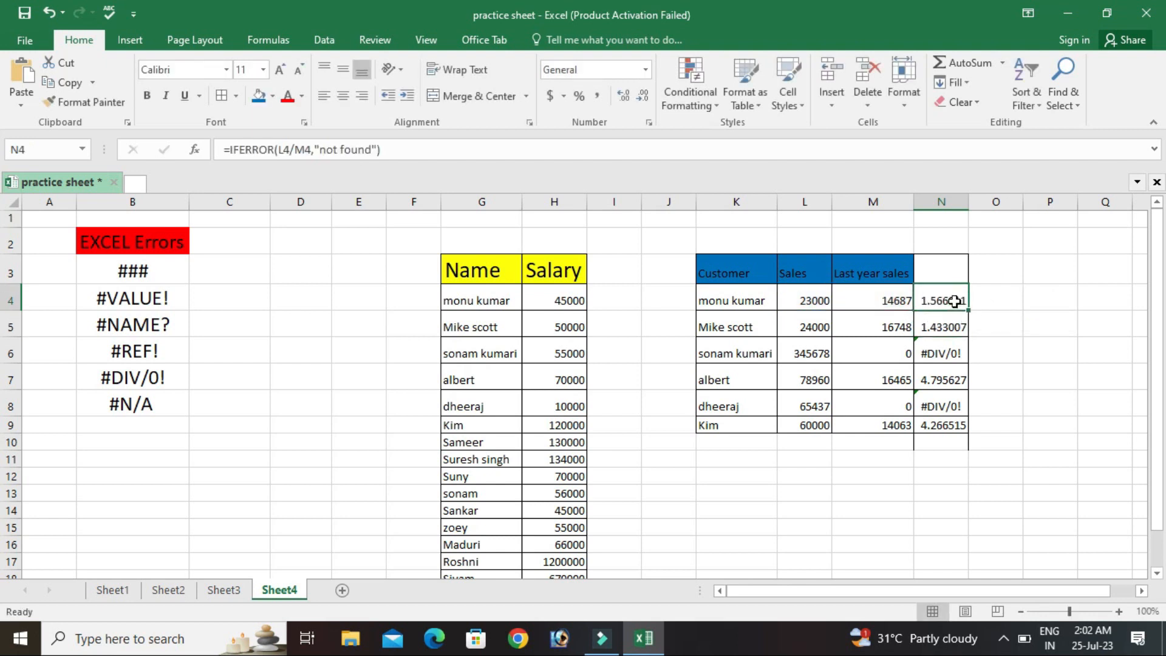
drag(966, 310, 965, 427)
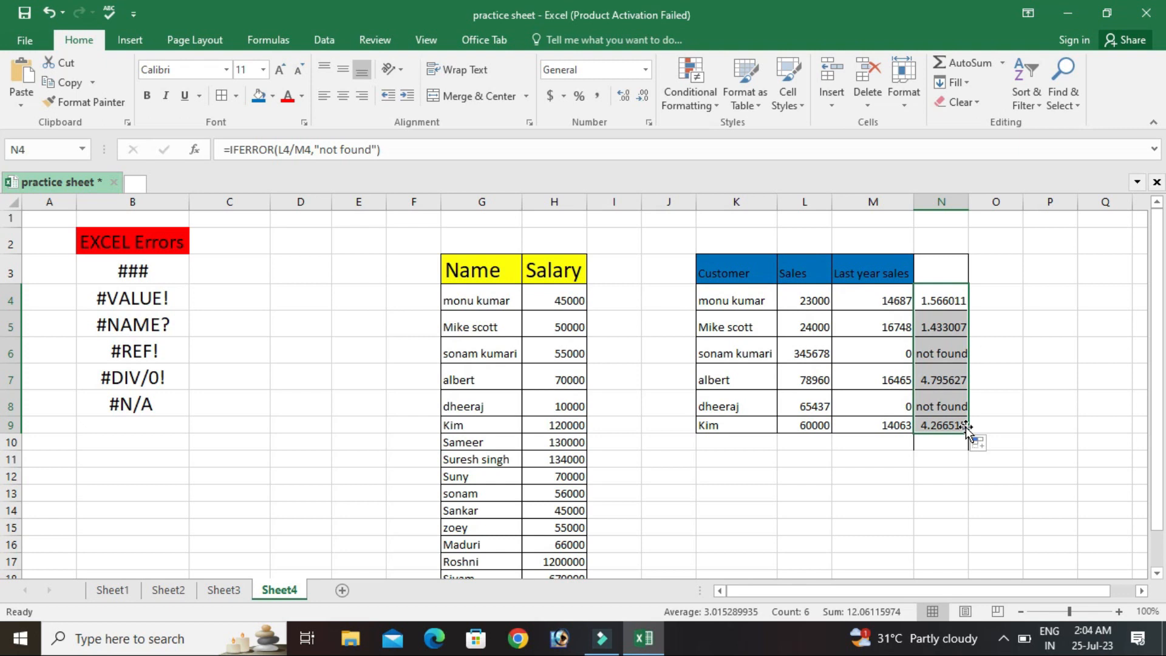
Copy the first four names in G4:G7 of the salary table and paste them starting at K12
drag(470, 297, 470, 380)
key(ctrl+c)
click(721, 474)
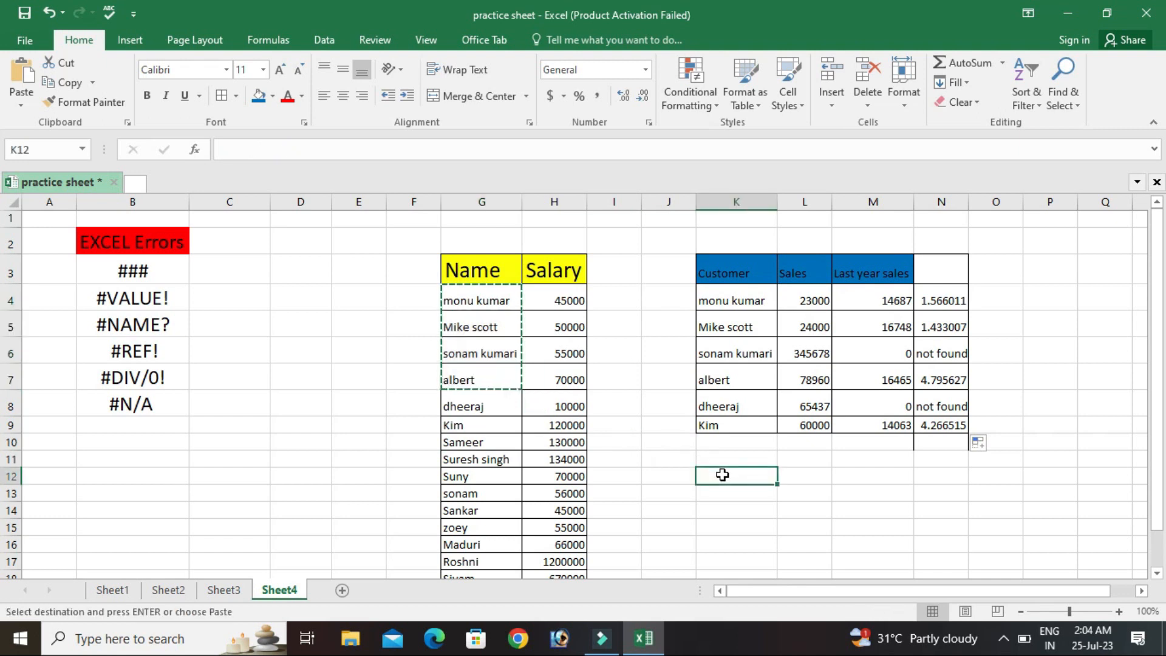
key(ctrl+v)
Enter =VLOOKUP(K12,G4:H19,2,0) in L12 to look up the first copied name's salary
click(796, 479)
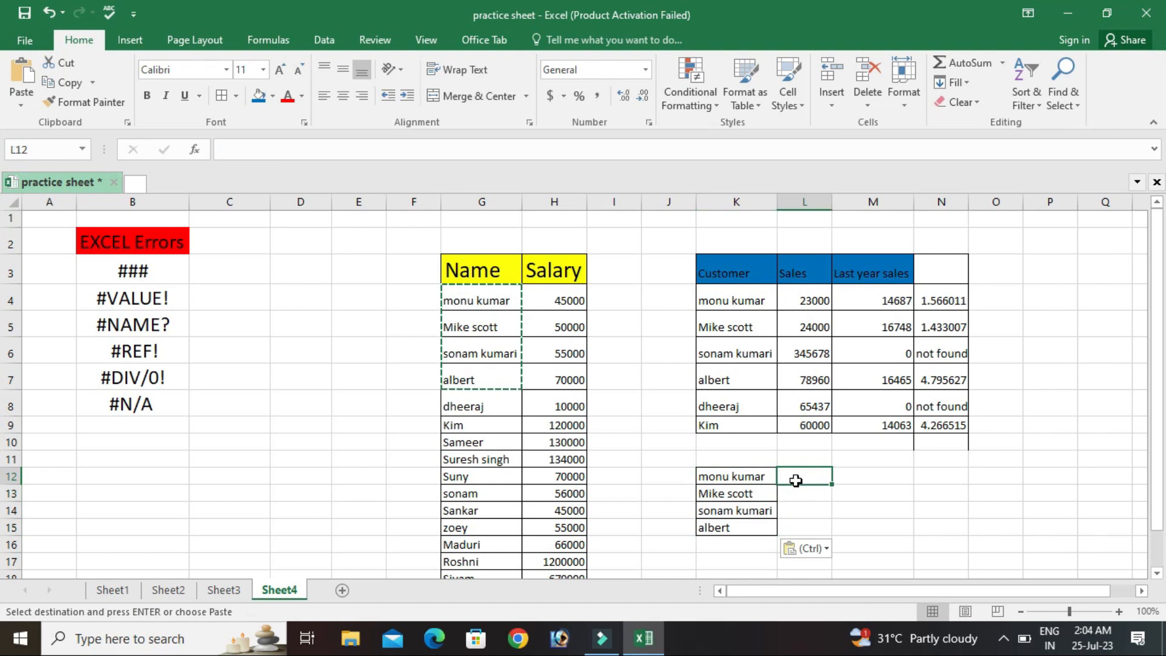
text(=v)
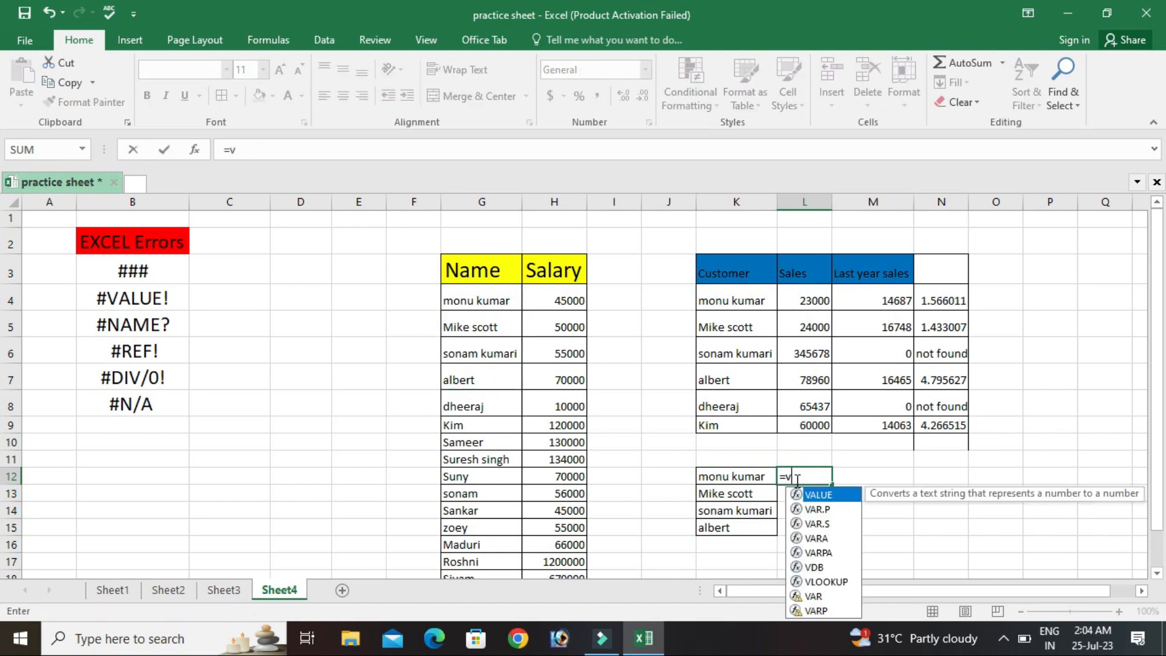
text(lookup)
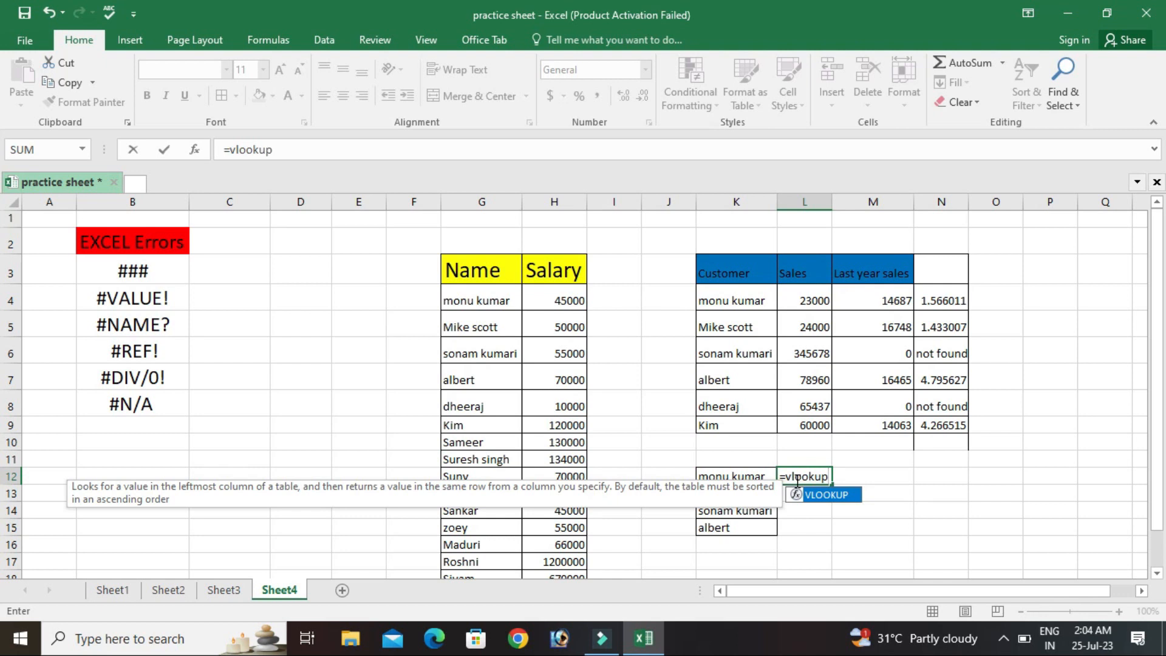
text(()
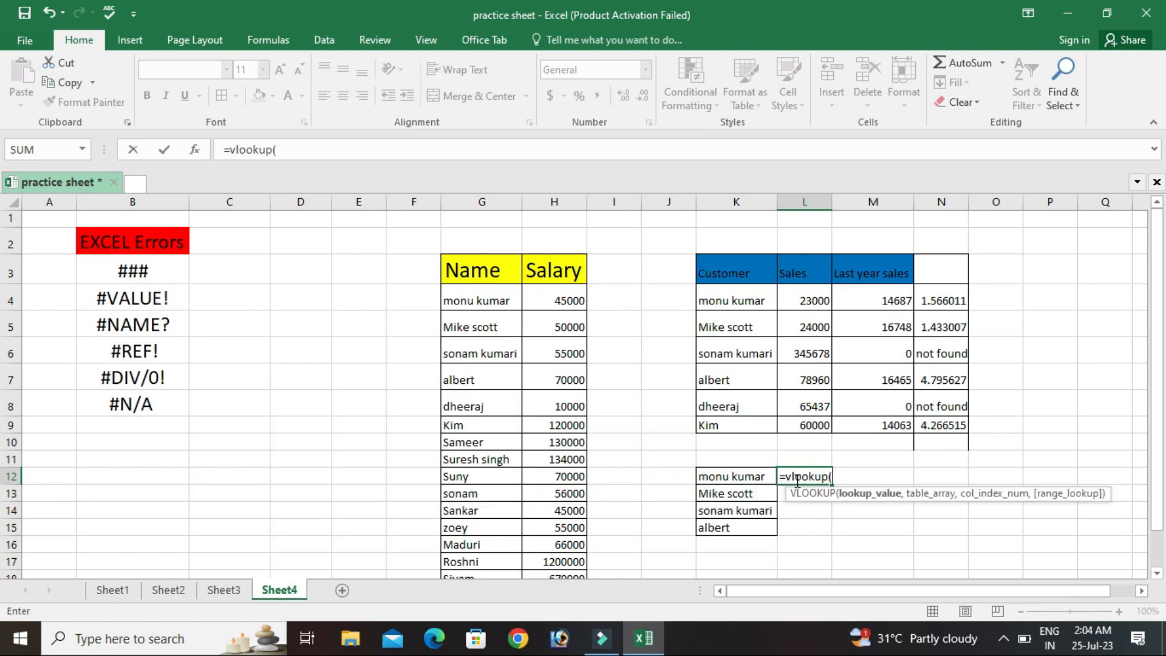
click(755, 477)
text(,)
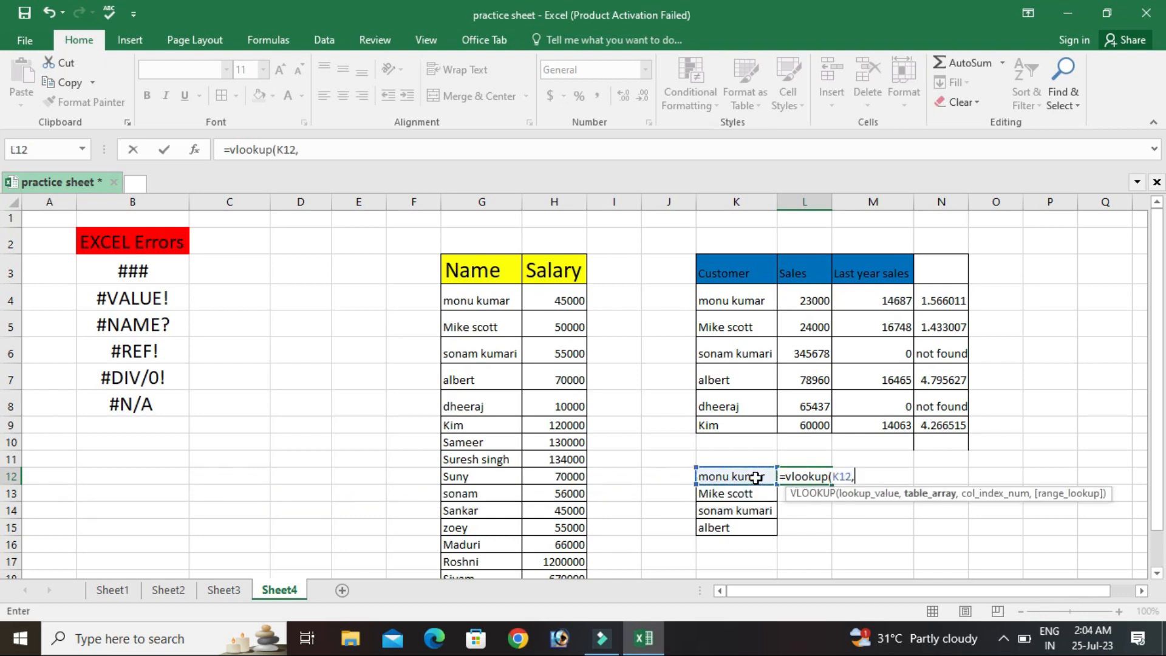
drag(447, 298, 568, 555)
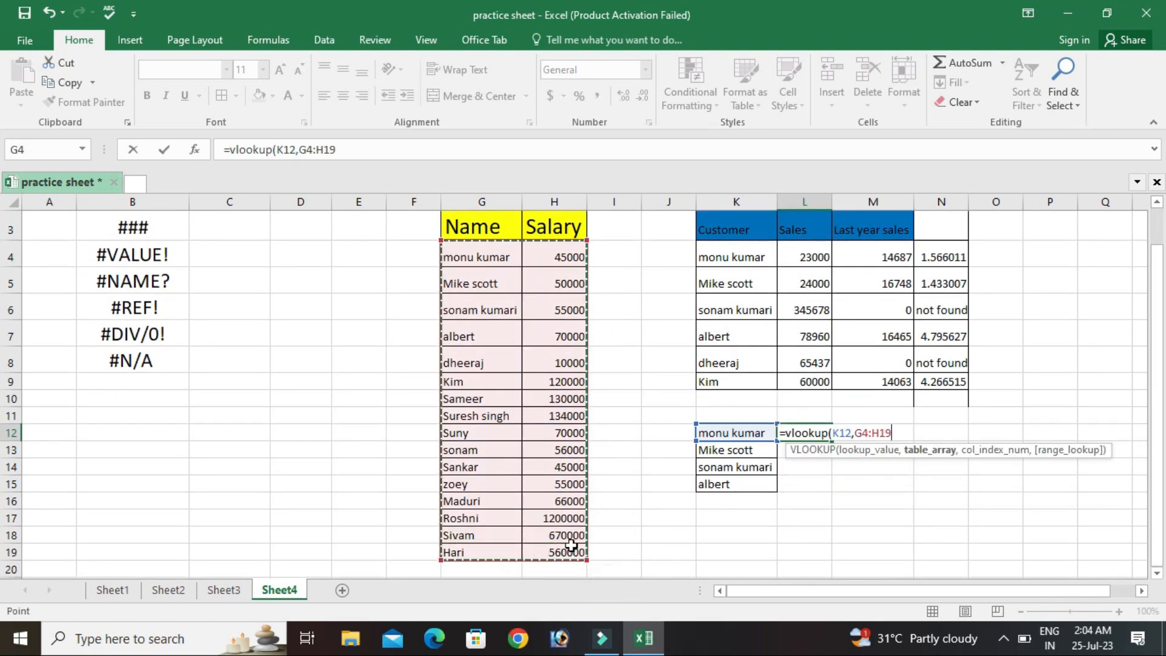
text(,)
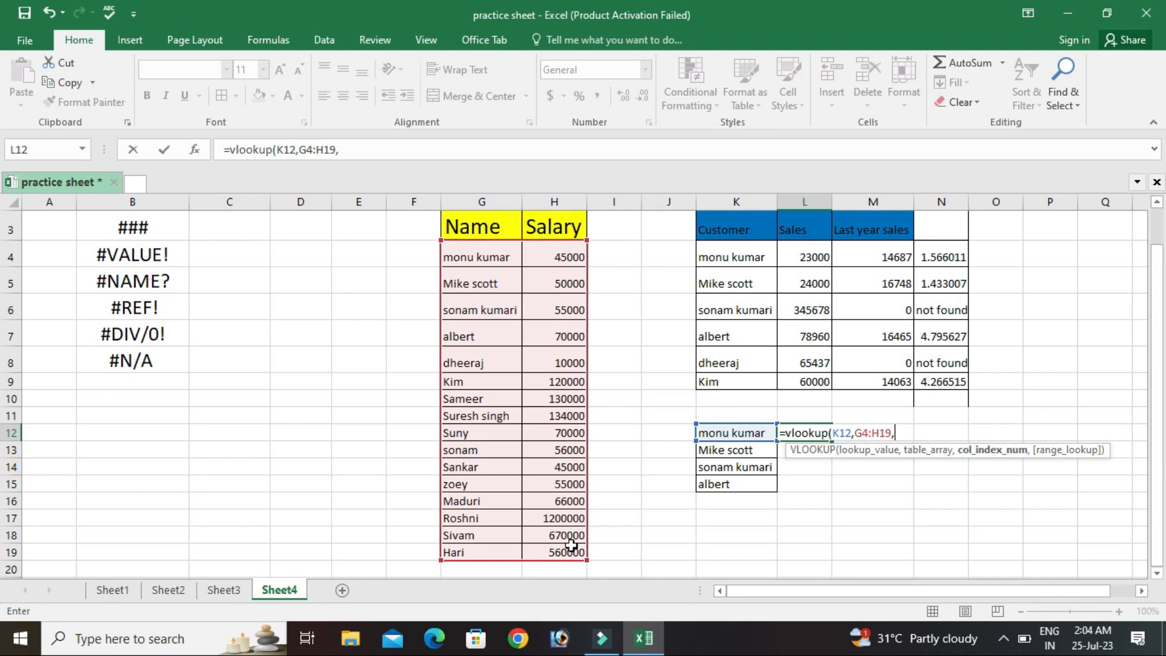
text(2)
text(,0)
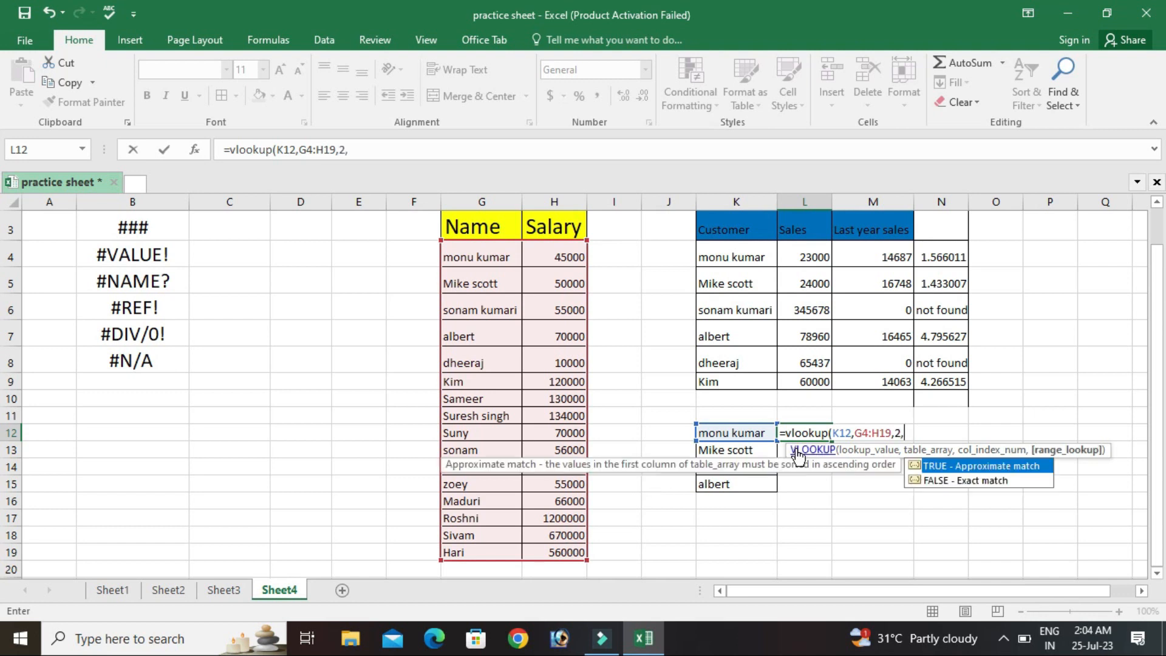
text())
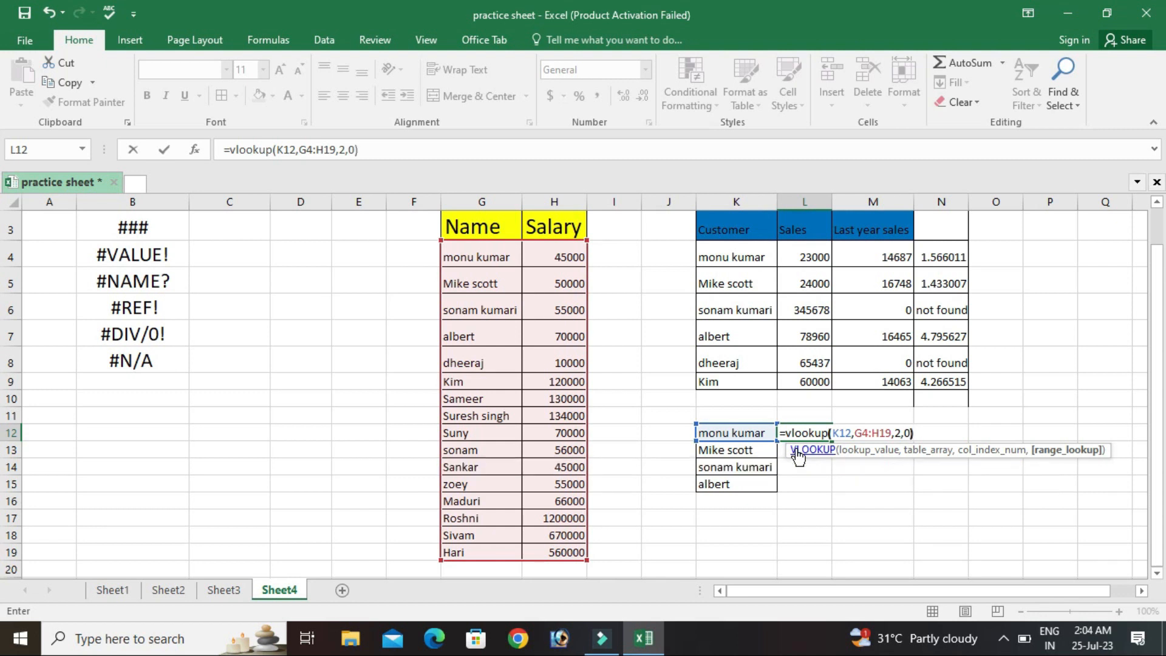
key(Return)
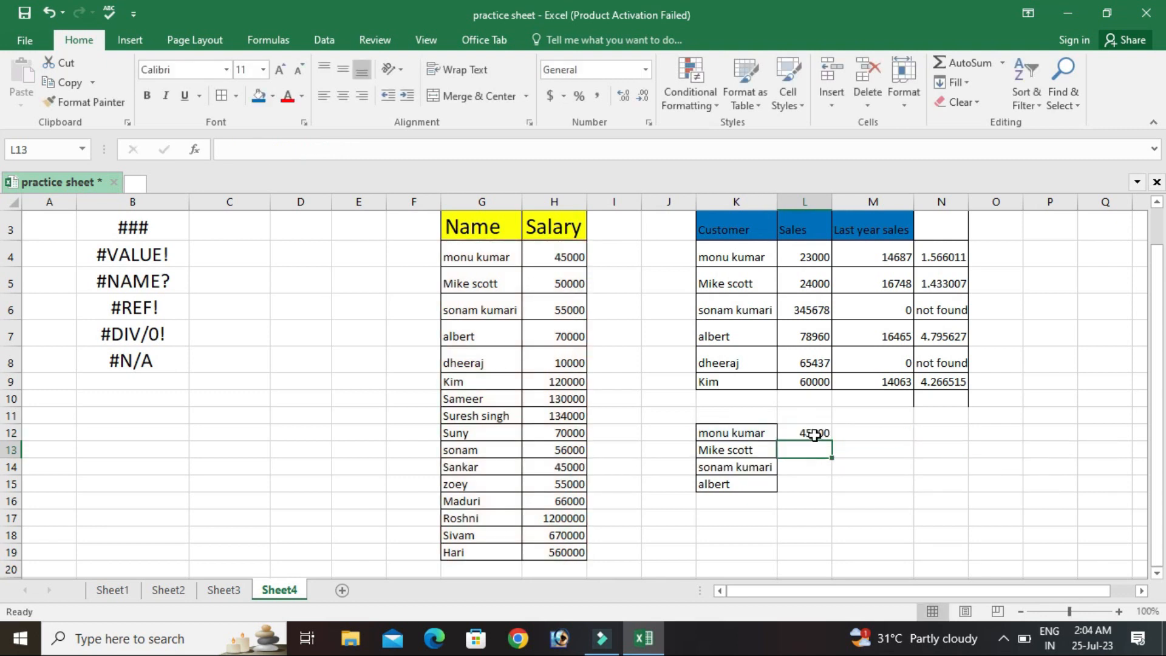
Fill the VLOOKUP formula in L12 down through L15
click(812, 432)
drag(831, 443, 831, 444)
double_click(832, 444)
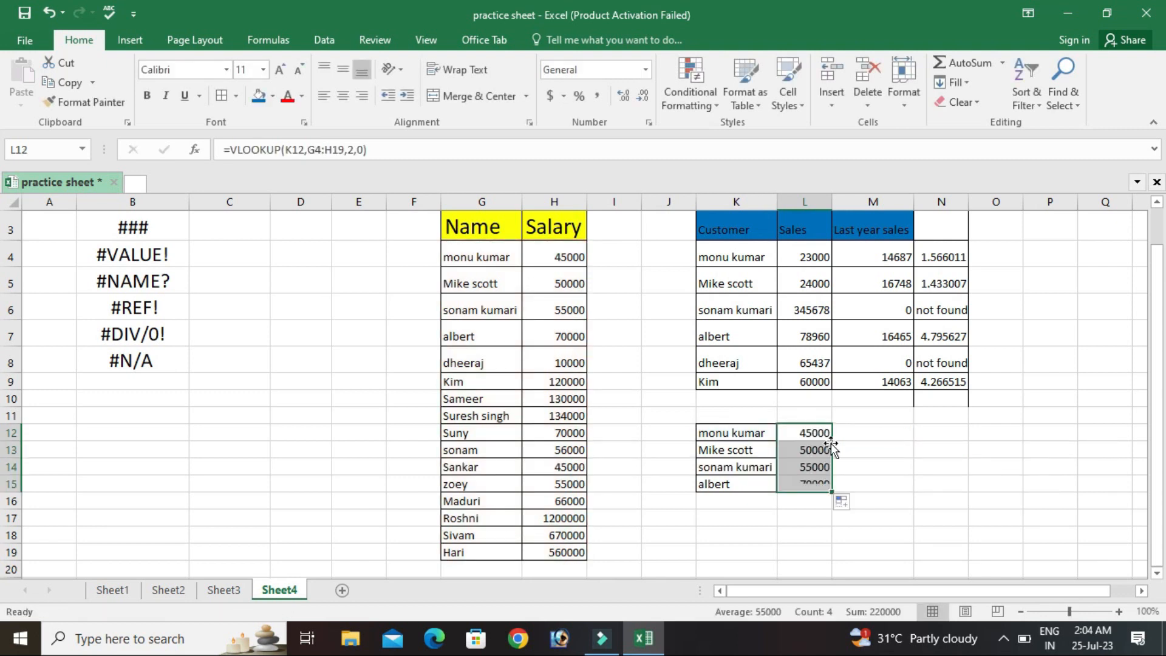
Replace the name in K14 with one missing from the salary table to demonstrate the #N/A error
click(720, 468)
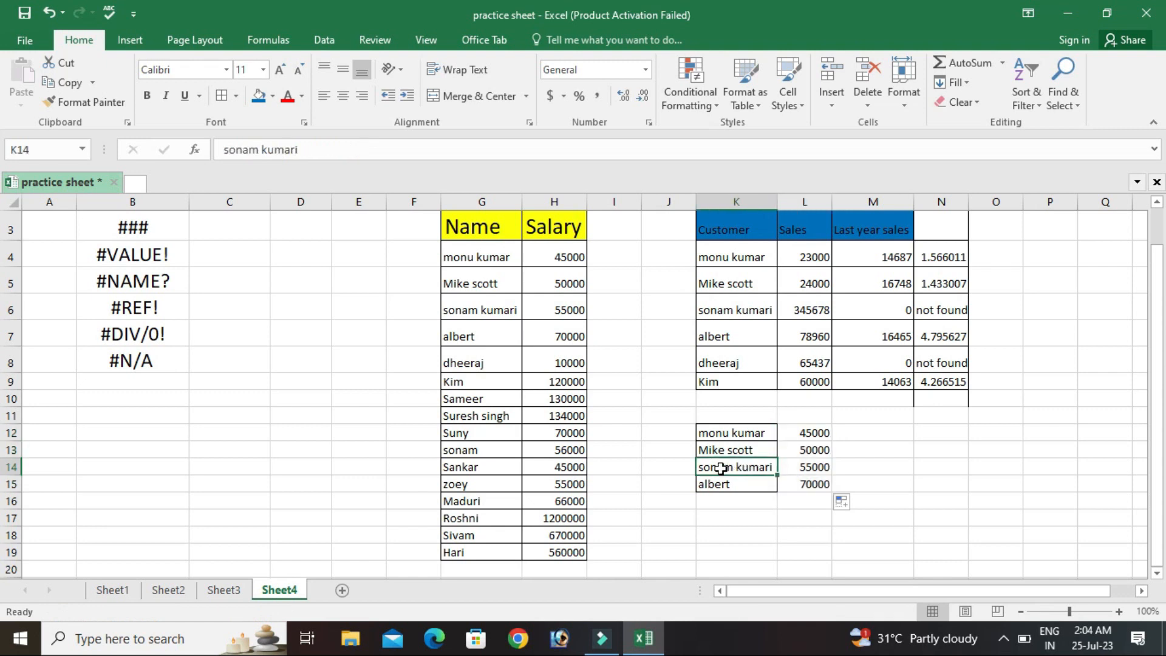
text(Mina)
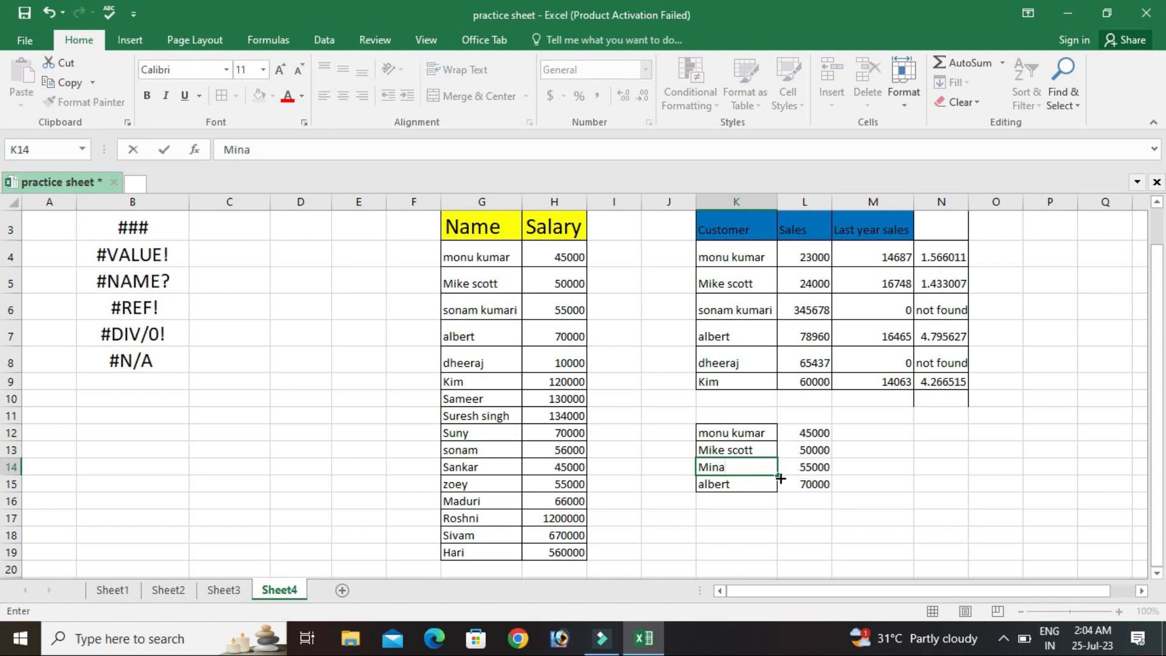
key(ctrl+Return)
click(903, 518)
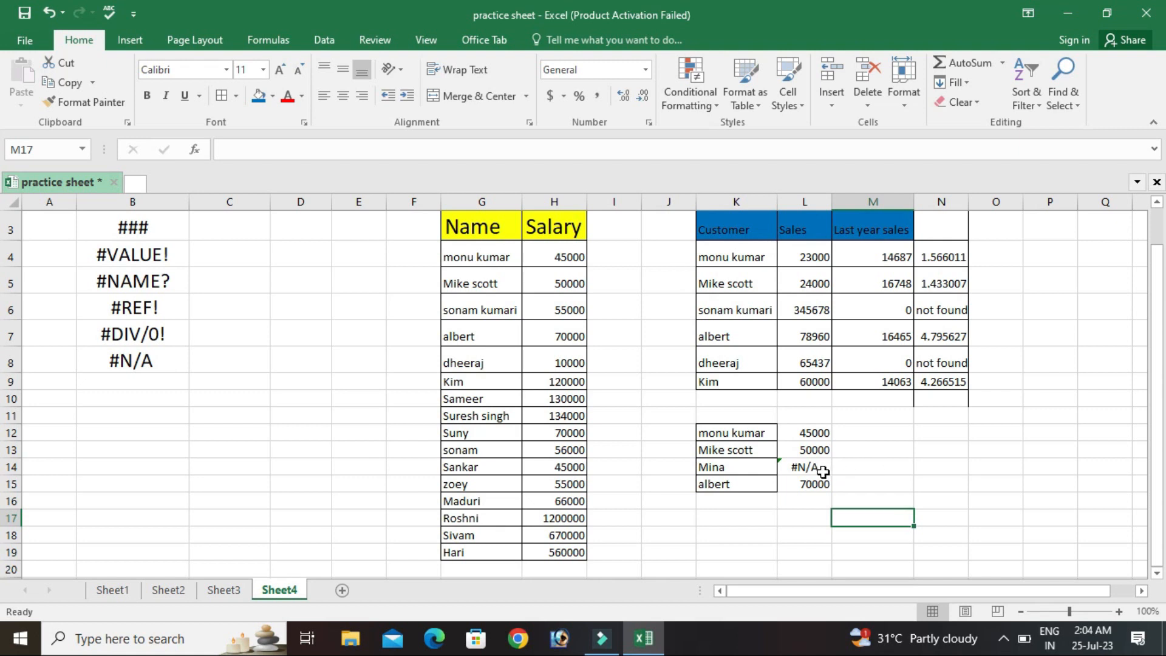
Change the formula in L12 to =IFERROR(VLOOKUP(K12,G4:H19,2,0),"not foound") and fill it down through L15
click(811, 433)
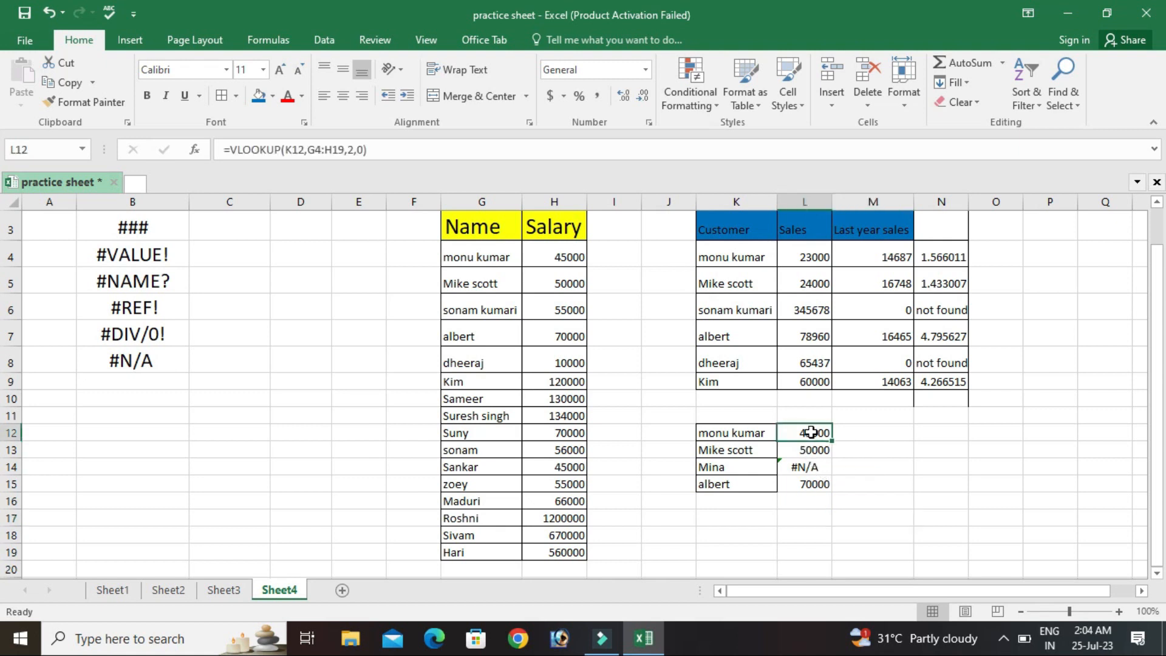
double_click(811, 433)
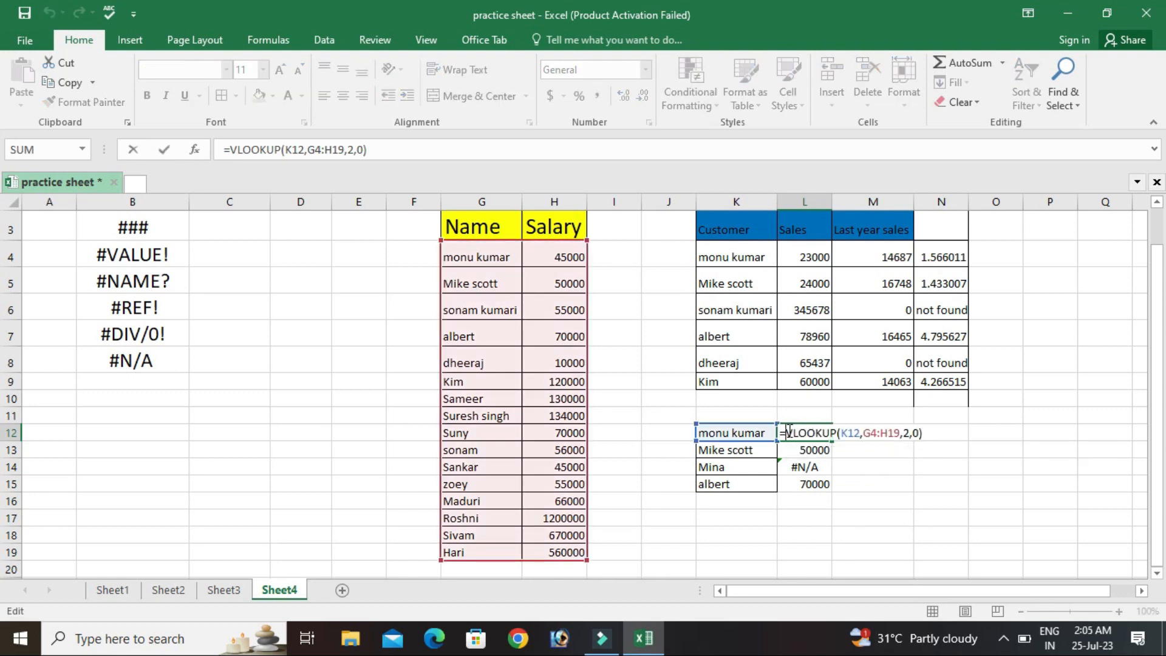
text(iferror)
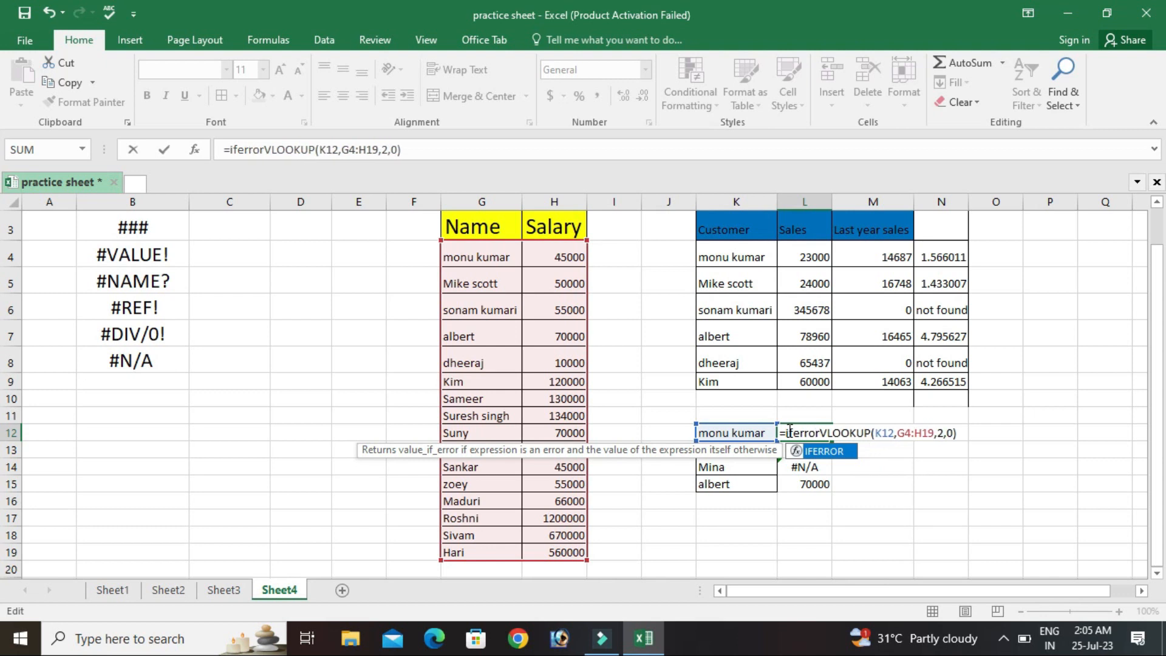
text(()
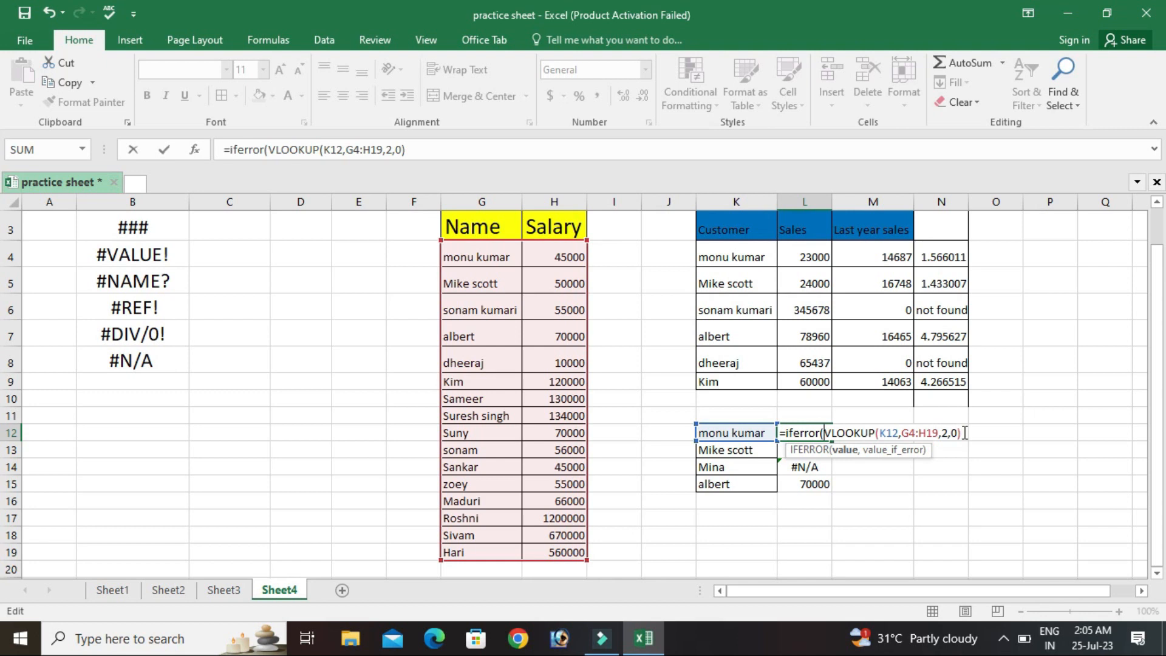
text(,)
text("n)
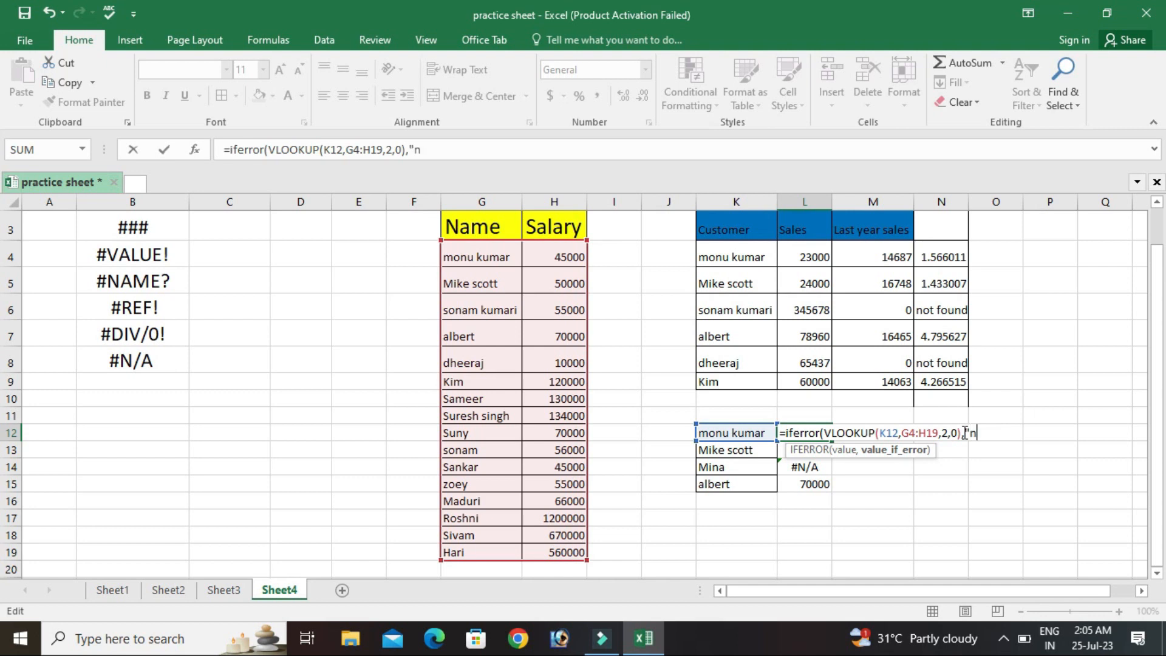
text(ot foound")
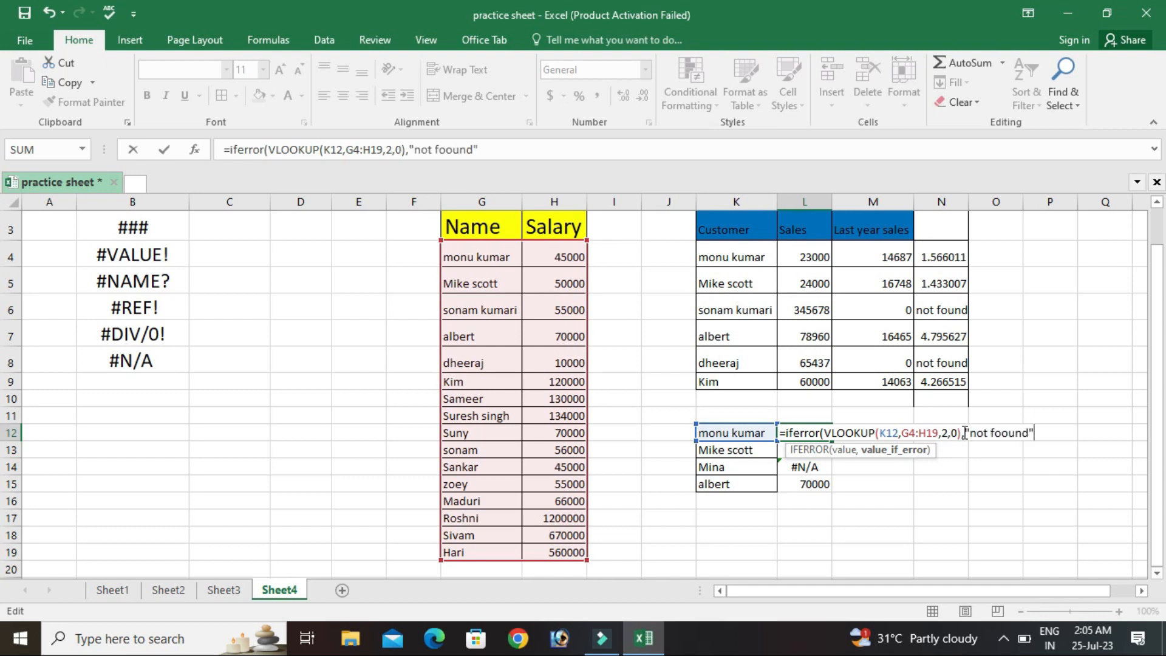
text())
key(Return)
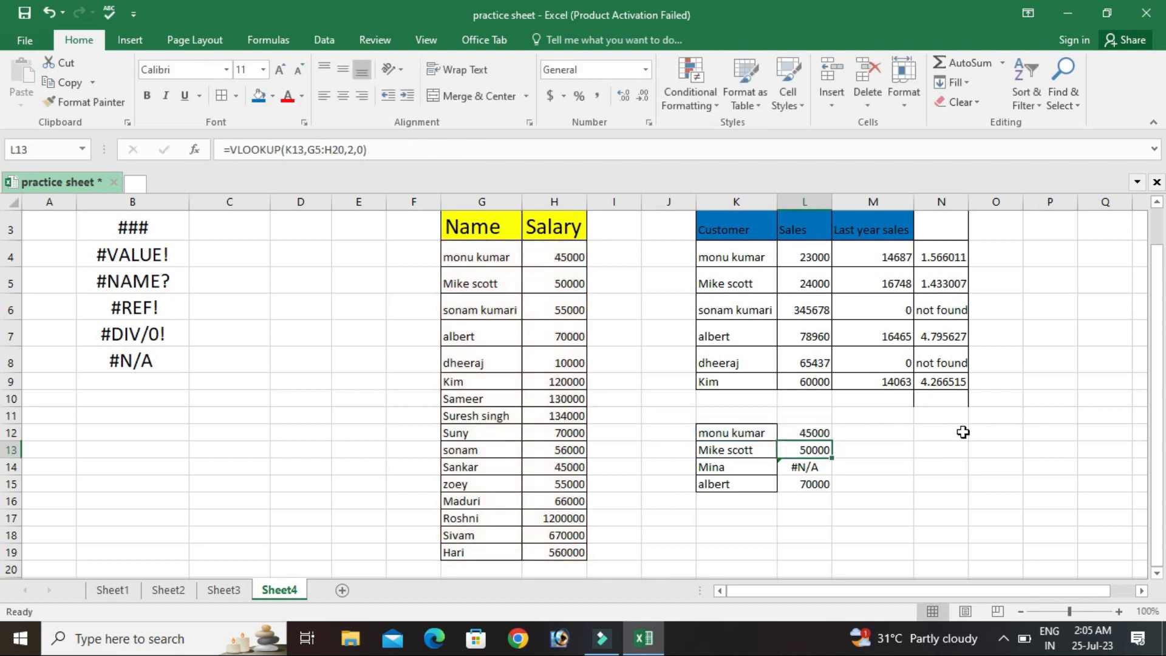
click(812, 435)
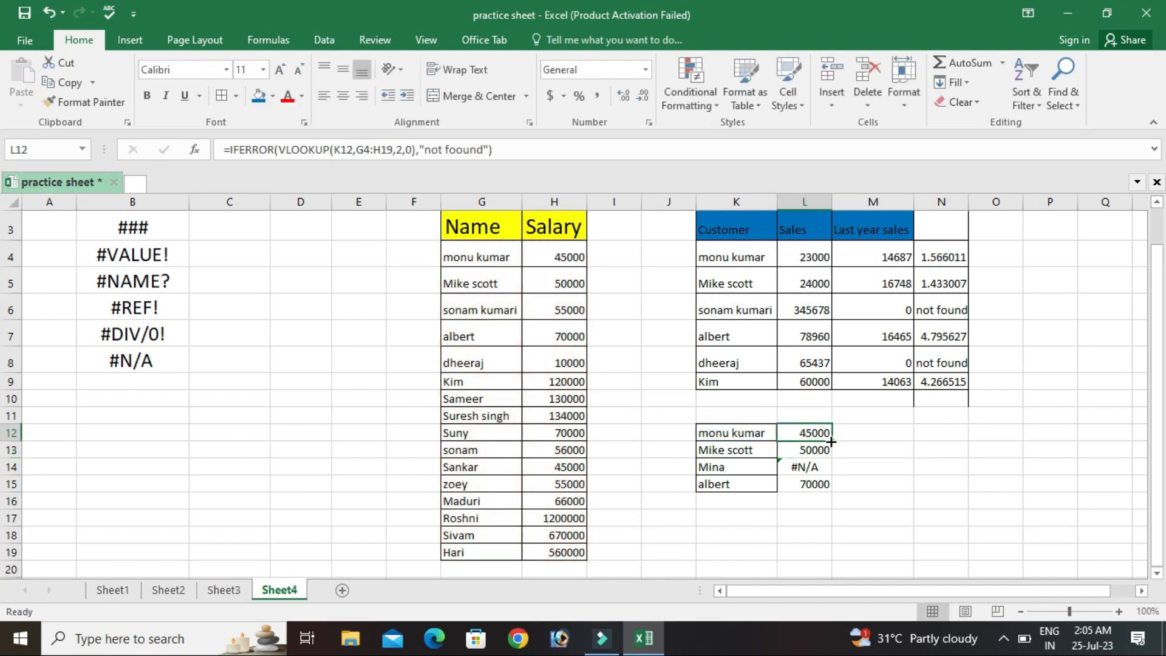
double_click(830, 442)
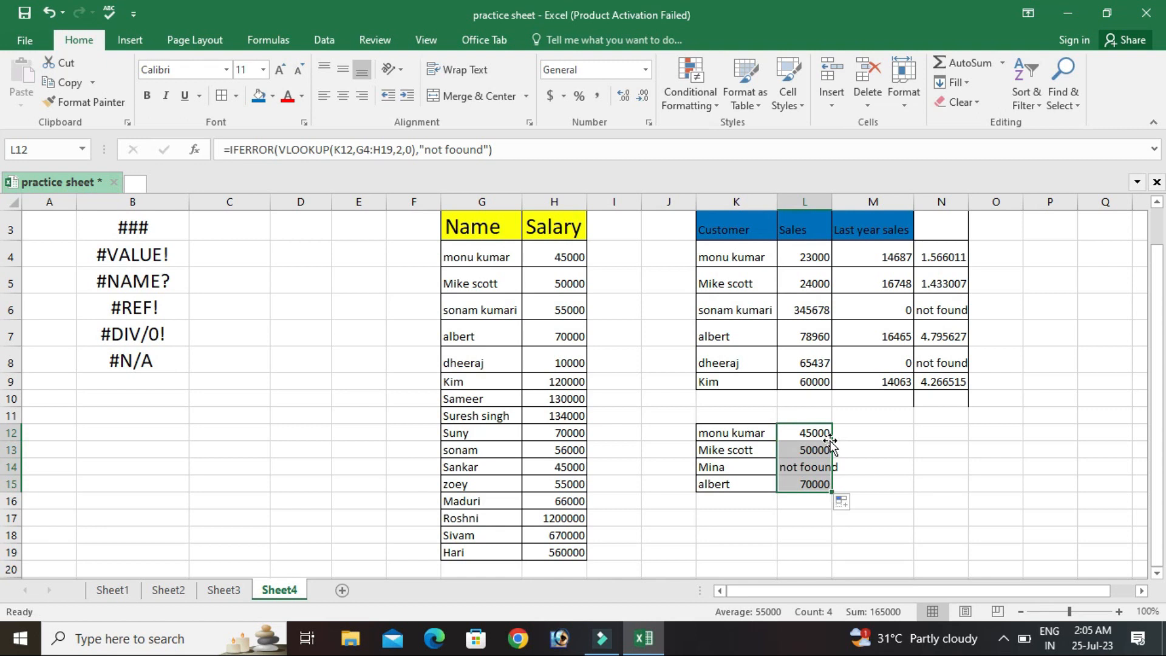